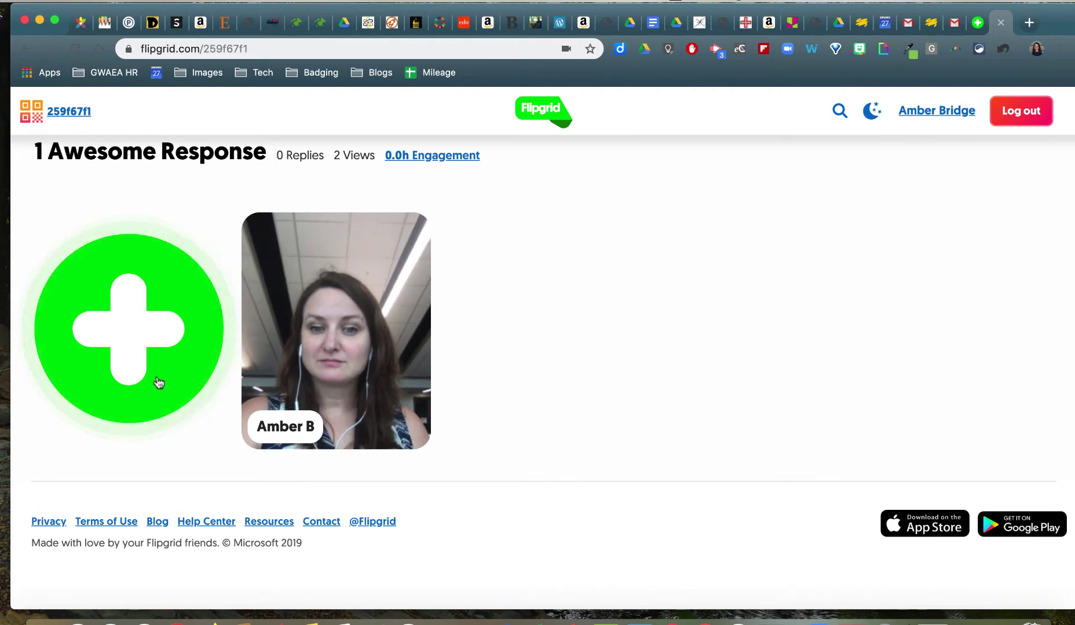
Start a new video response to the topic
{"action": "left_click", "coordinate": [118, 363]}
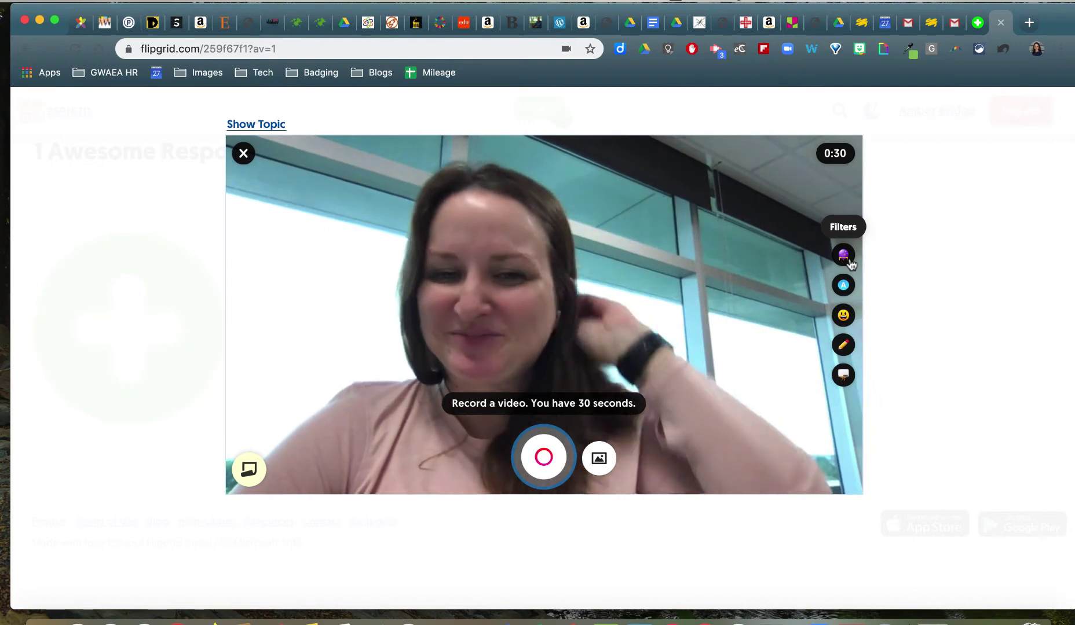
Try out the colour, Old Town, black-and-white and pixel camera filters, and reset the video to #NoFilter
{"action": "left_click", "coordinate": [849, 262]}
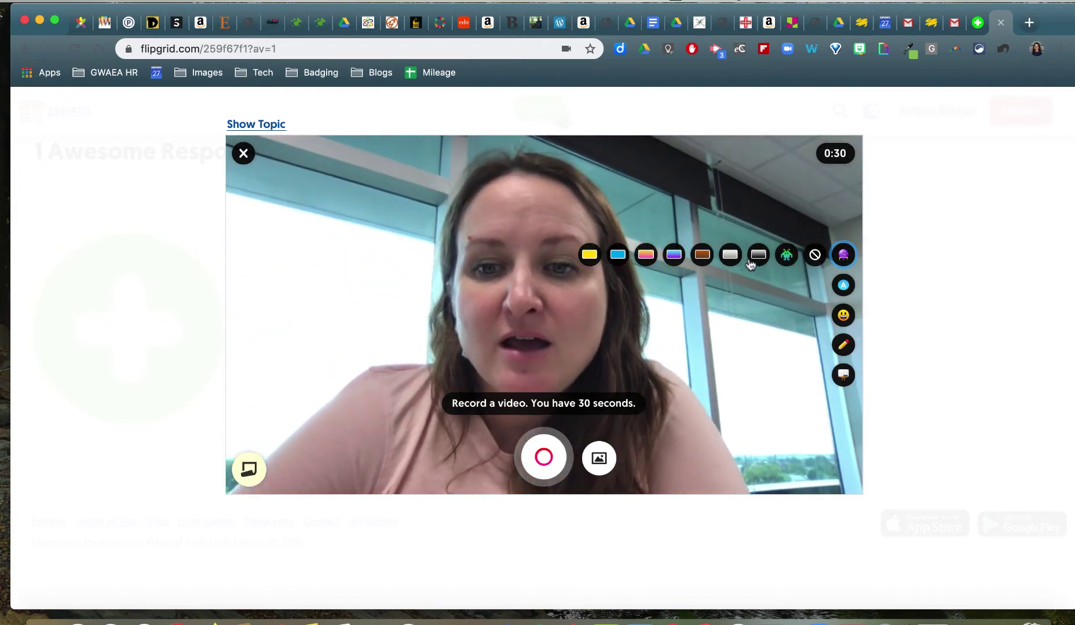
{"action": "left_click", "coordinate": [589, 254]}
{"action": "left_click", "coordinate": [617, 255]}
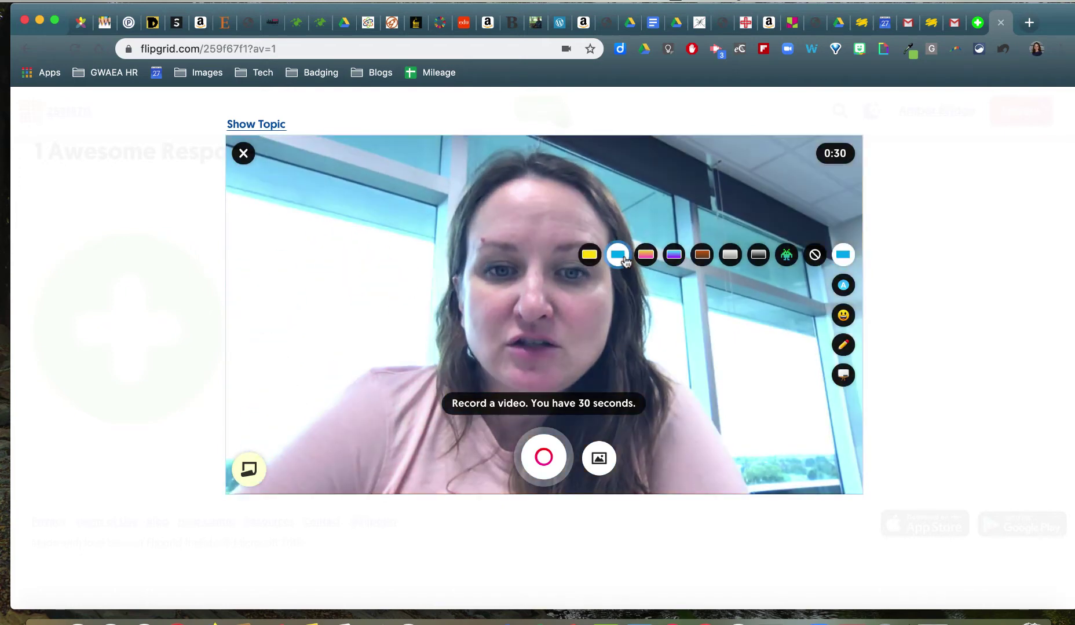
{"action": "left_click", "coordinate": [646, 257]}
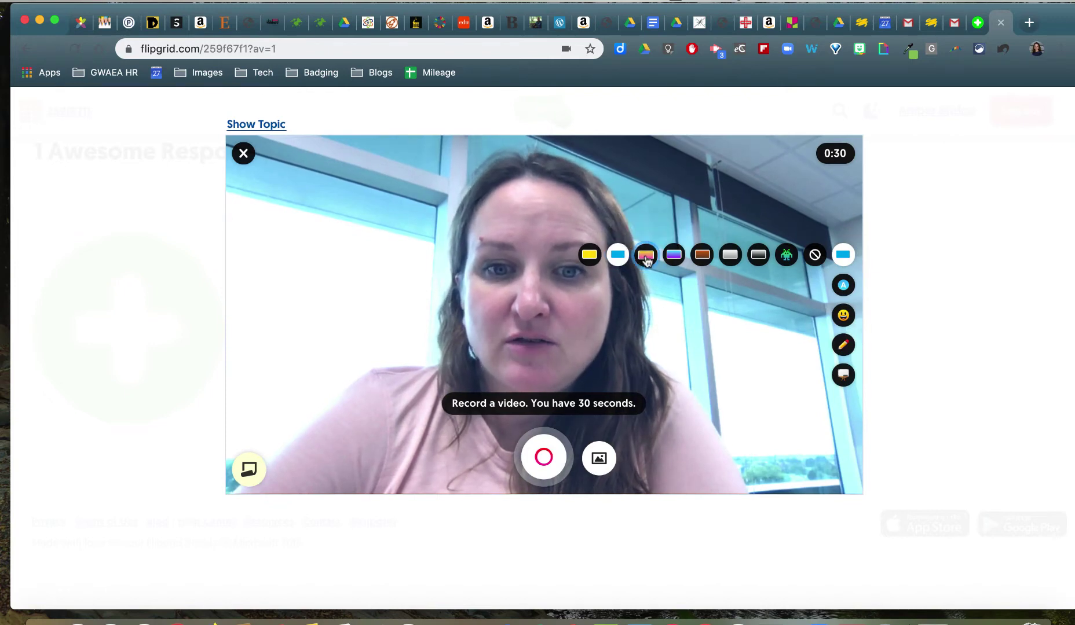
{"action": "left_click", "coordinate": [674, 257]}
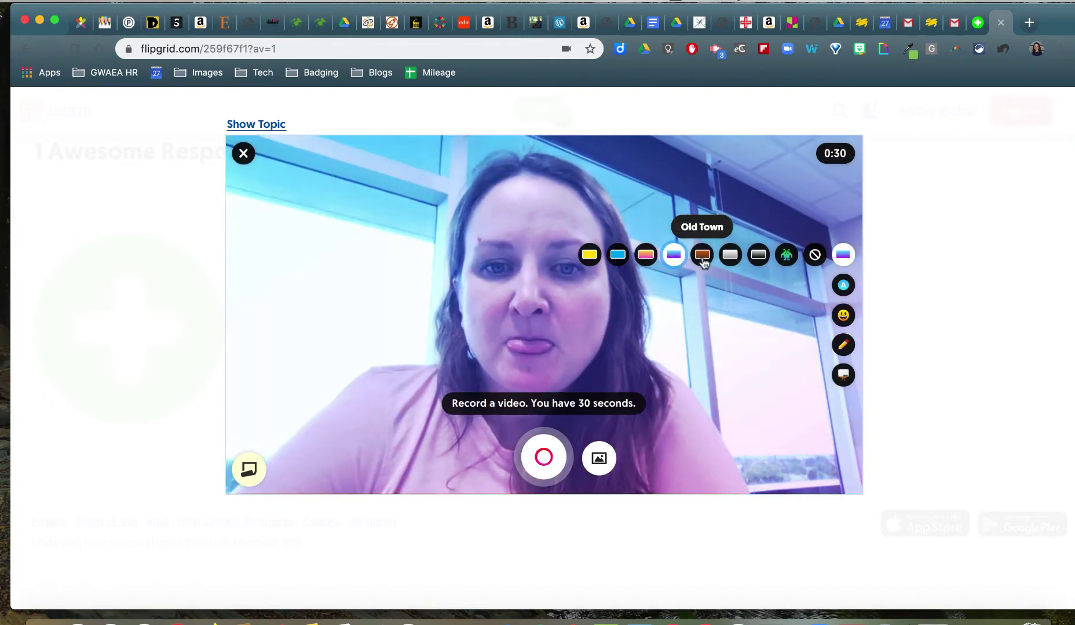
{"action": "left_click", "coordinate": [701, 256]}
{"action": "left_click", "coordinate": [733, 260]}
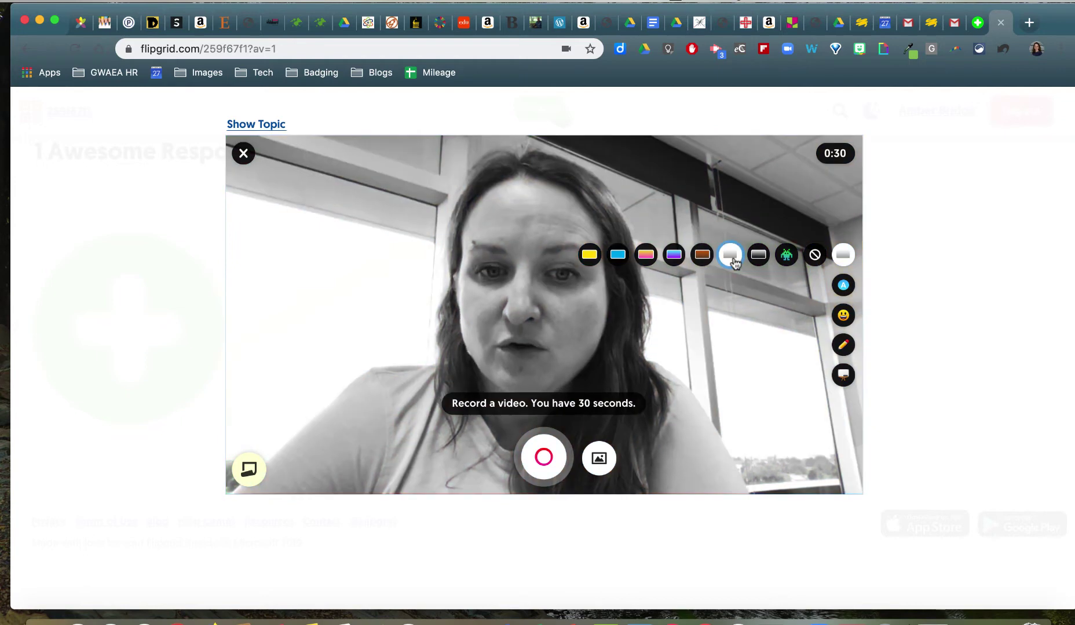
{"action": "left_click", "coordinate": [758, 258]}
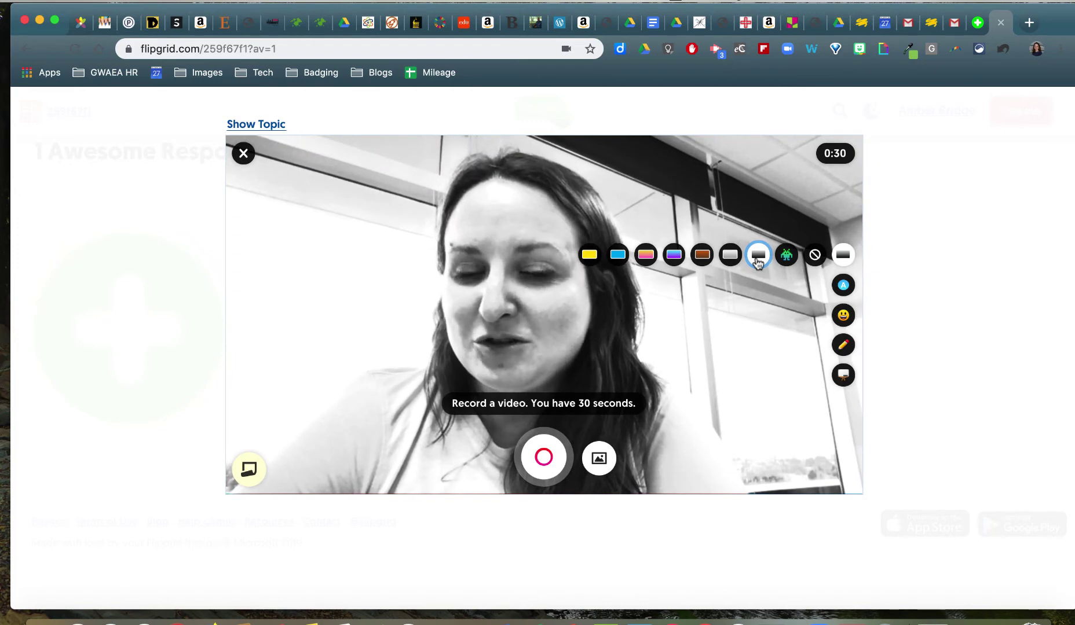
{"action": "left_click", "coordinate": [788, 265]}
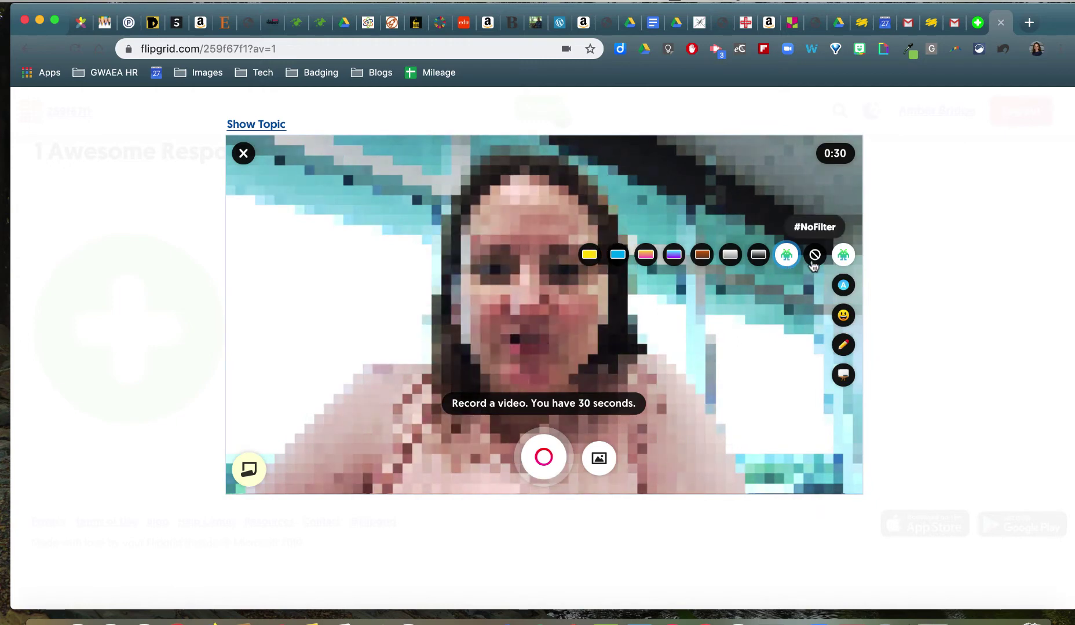
{"action": "left_click", "coordinate": [815, 264]}
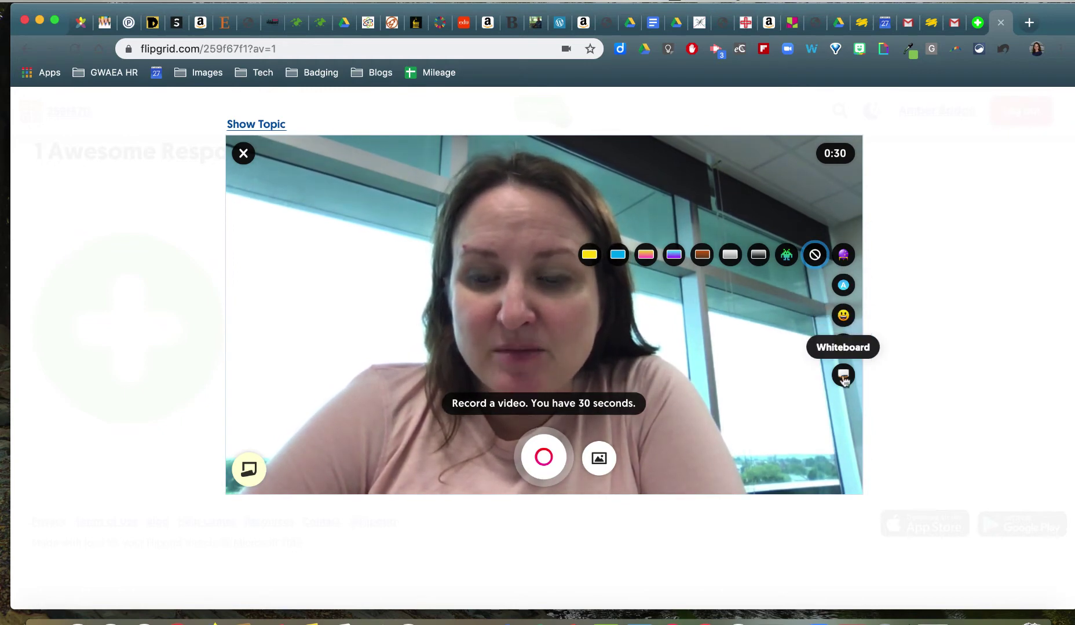
{"action": "left_click", "coordinate": [841, 257]}
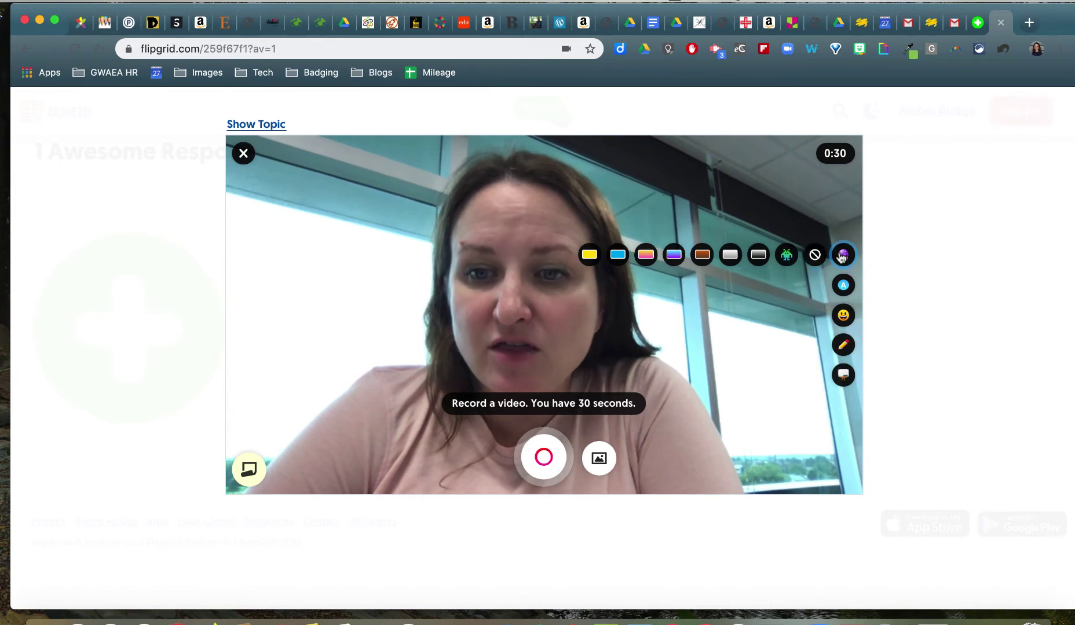
Cover the camera view with a board, trying the black one before choosing the white one
{"action": "left_click", "coordinate": [843, 375]}
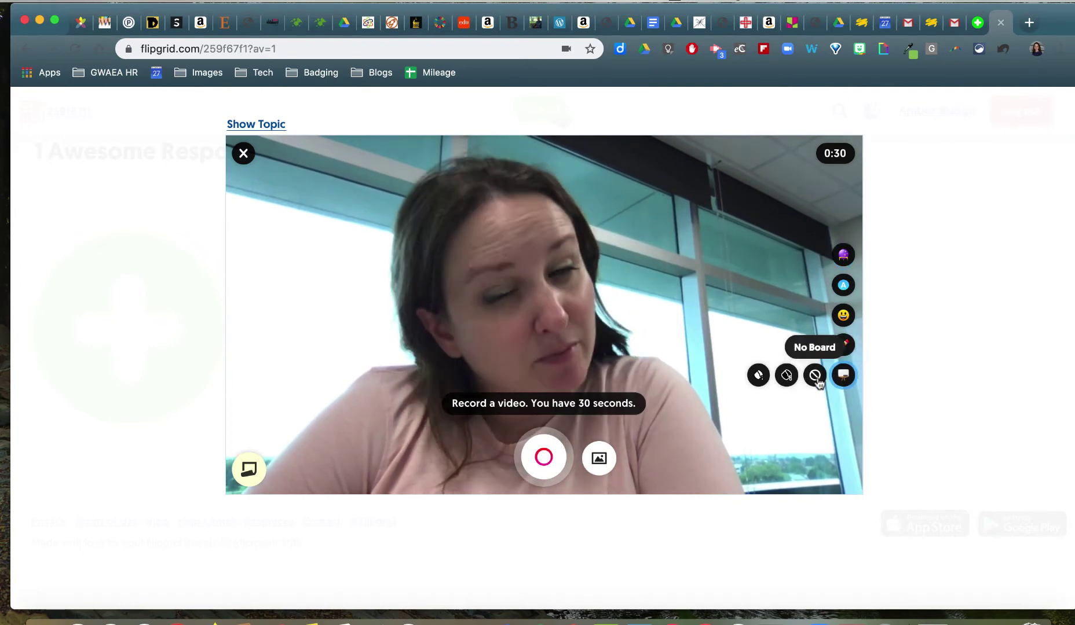
{"action": "left_click", "coordinate": [787, 377]}
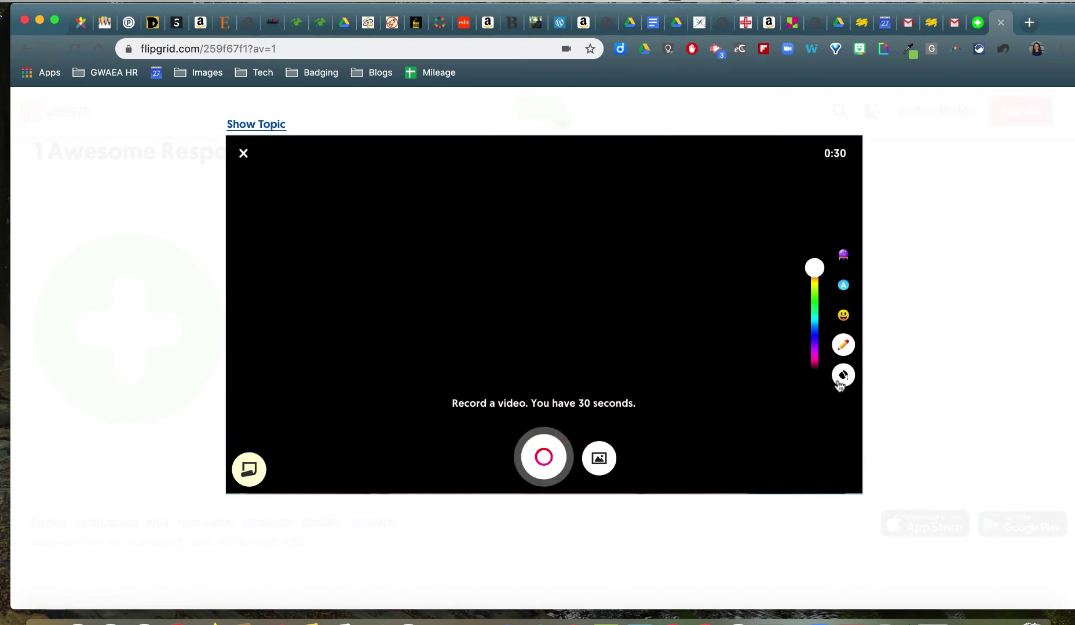
{"action": "left_click", "coordinate": [840, 378]}
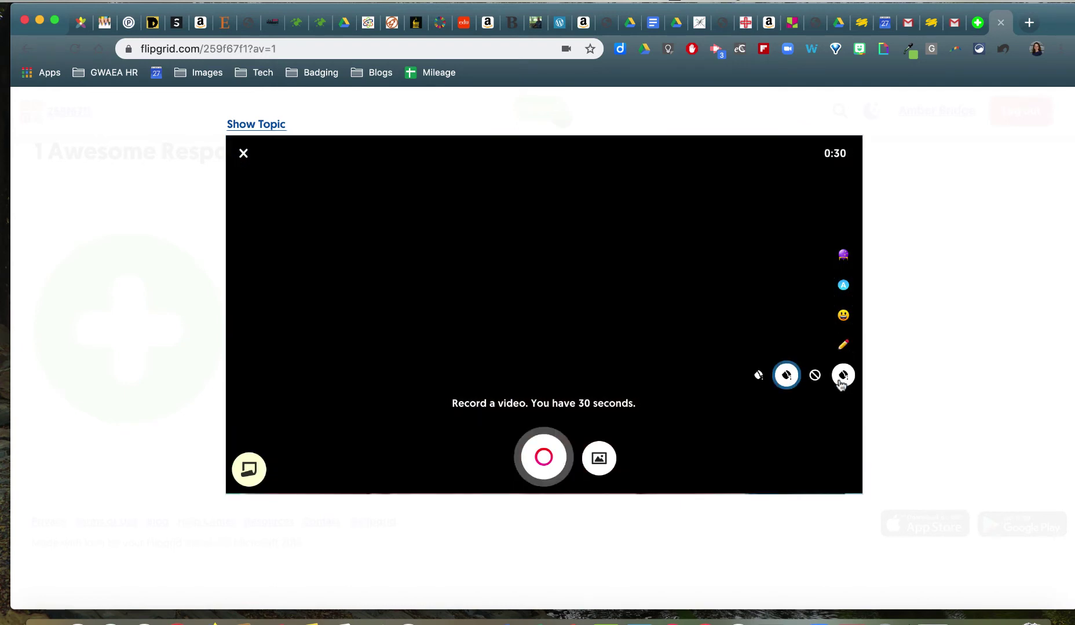
{"action": "left_click", "coordinate": [759, 376]}
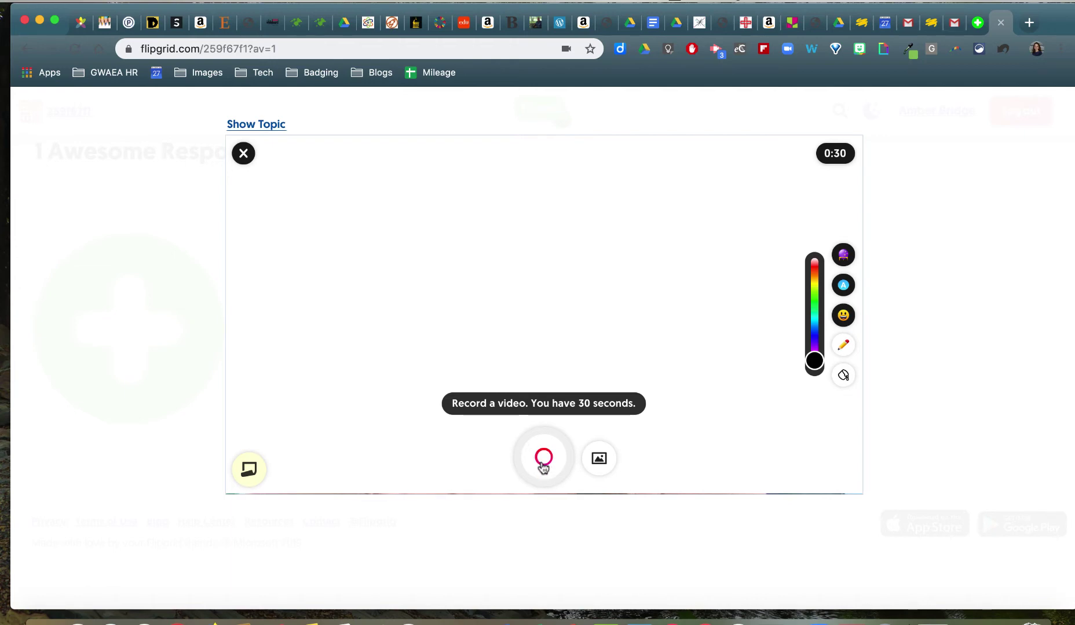
Upload image1 (4).jpeg from the Downloads folder as a sticker on the whiteboard
{"action": "left_click", "coordinate": [598, 458]}
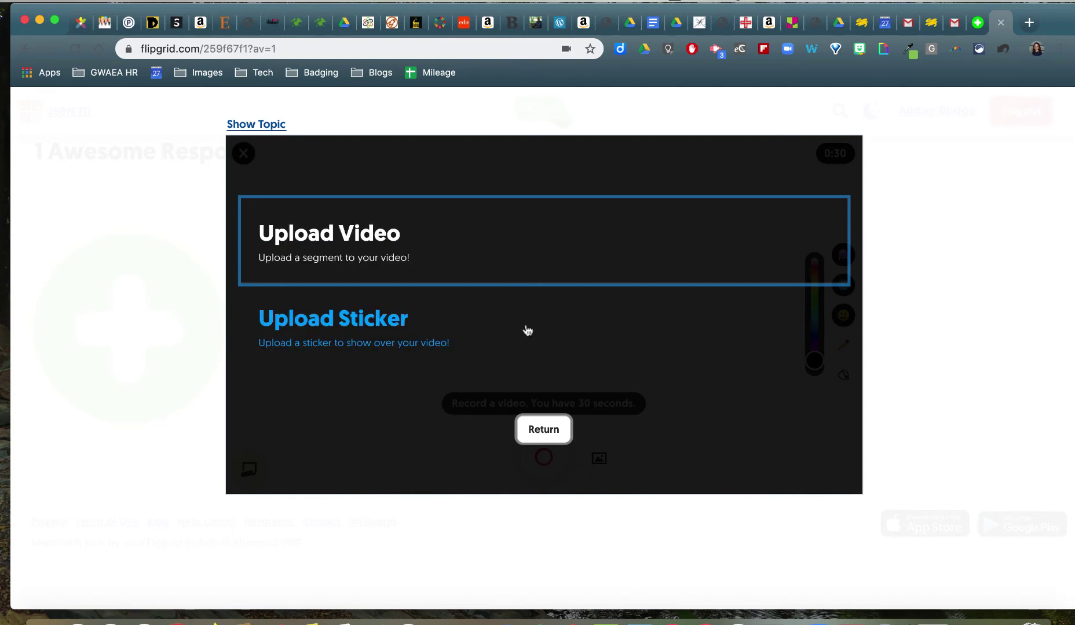
{"action": "left_click", "coordinate": [450, 332]}
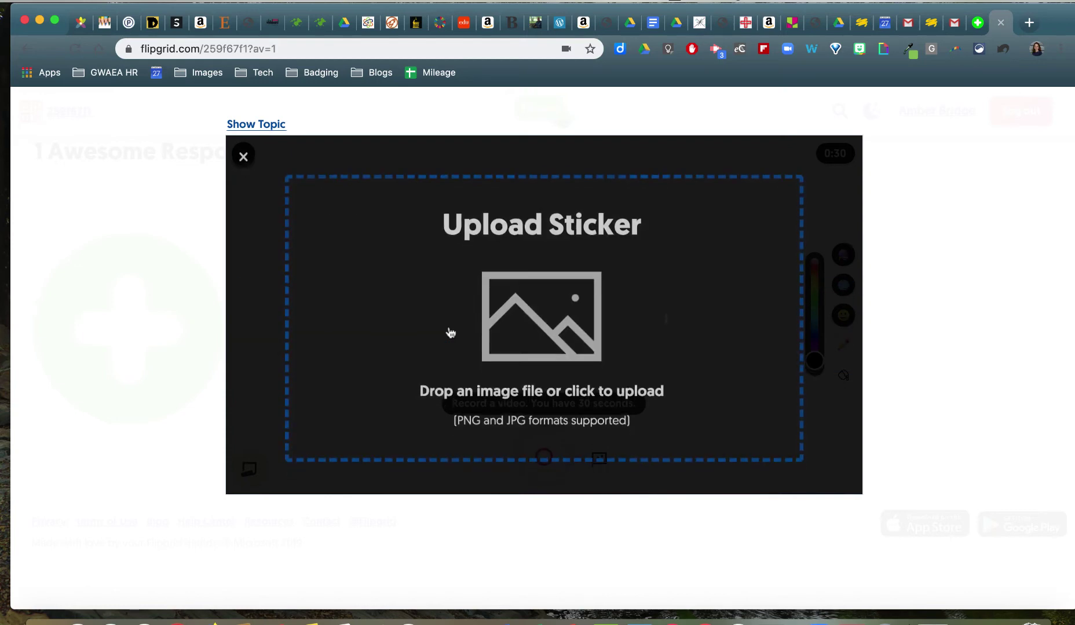
{"action": "left_click", "coordinate": [551, 327]}
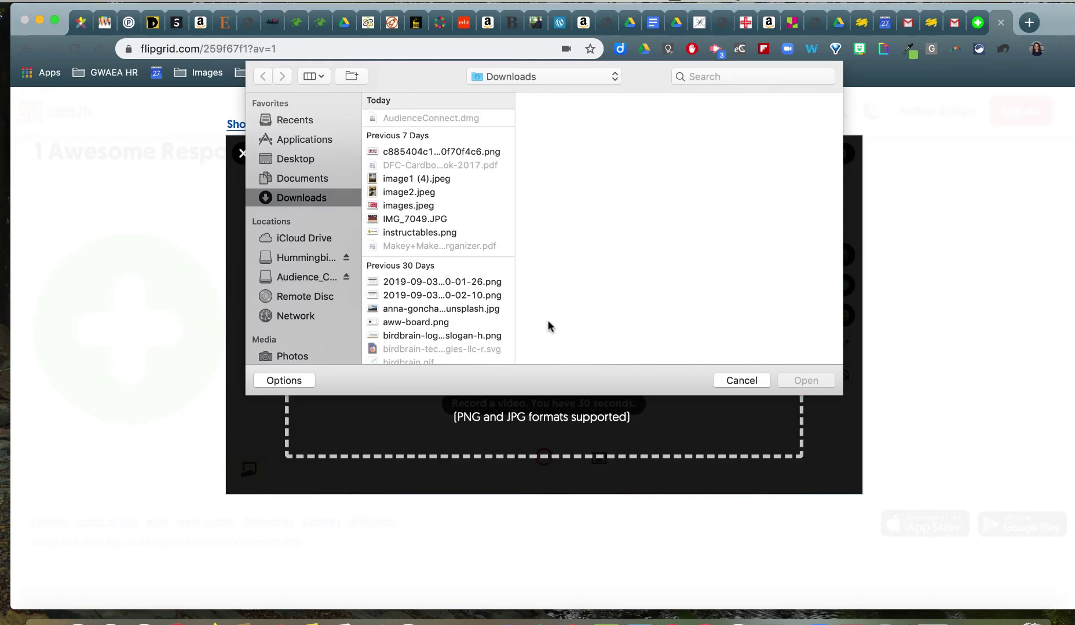
{"action": "left_click", "coordinate": [433, 179]}
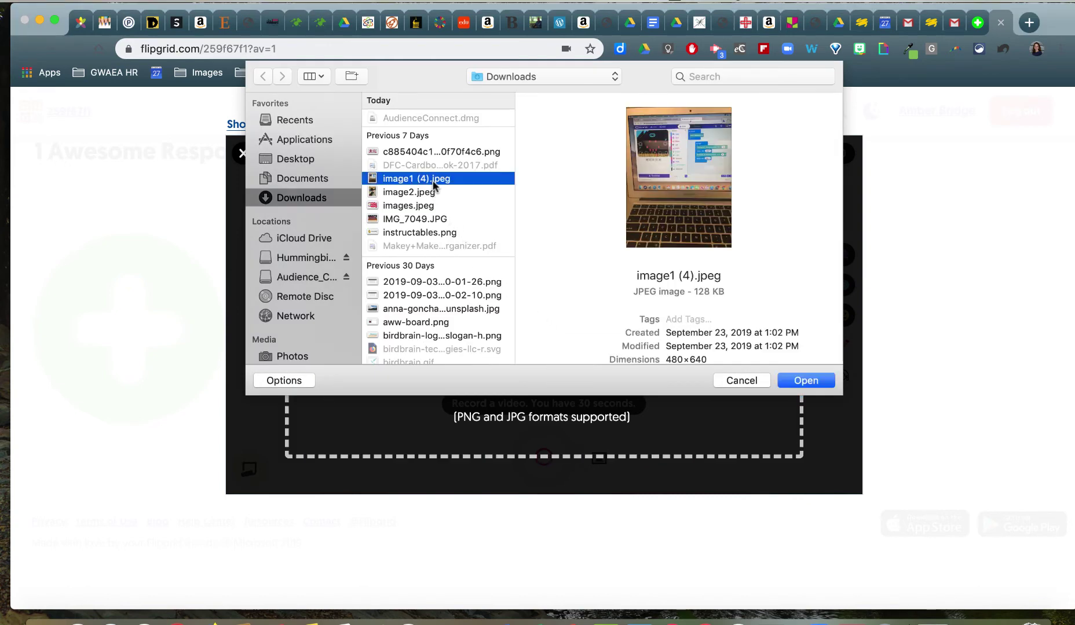
{"action": "left_click", "coordinate": [806, 381]}
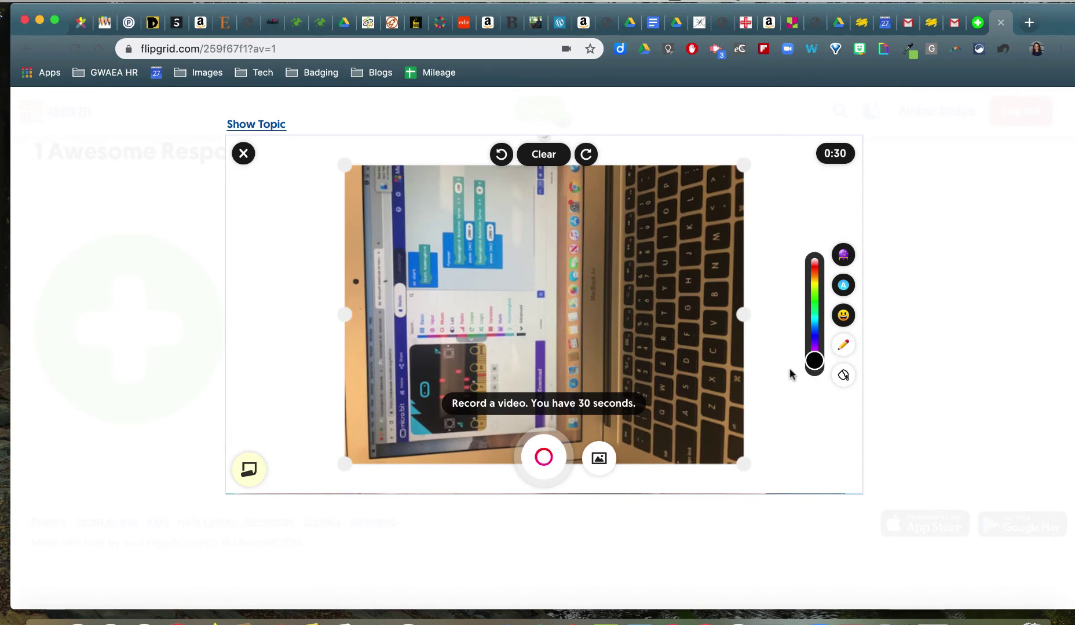
Rotate the laptop photo upright, scale it down to fit the whiteboard's height and place it on the board's left side
{"action": "left_click_drag", "start_coordinate": [715, 263], "coordinate": [635, 279]}
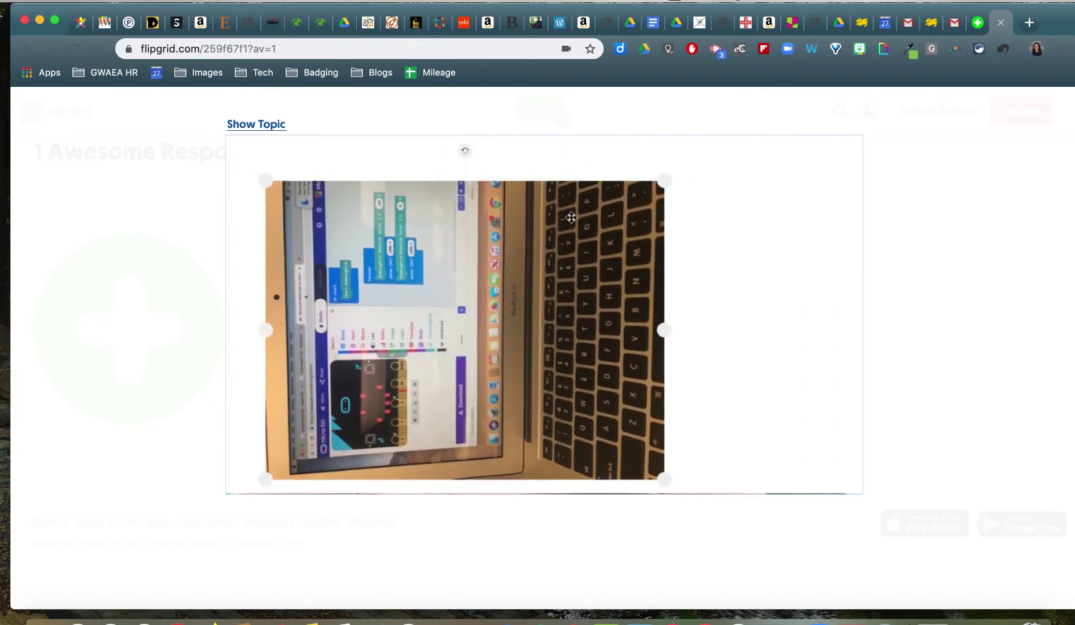
{"action": "left_click_drag", "start_coordinate": [464, 152], "coordinate": [593, 333]}
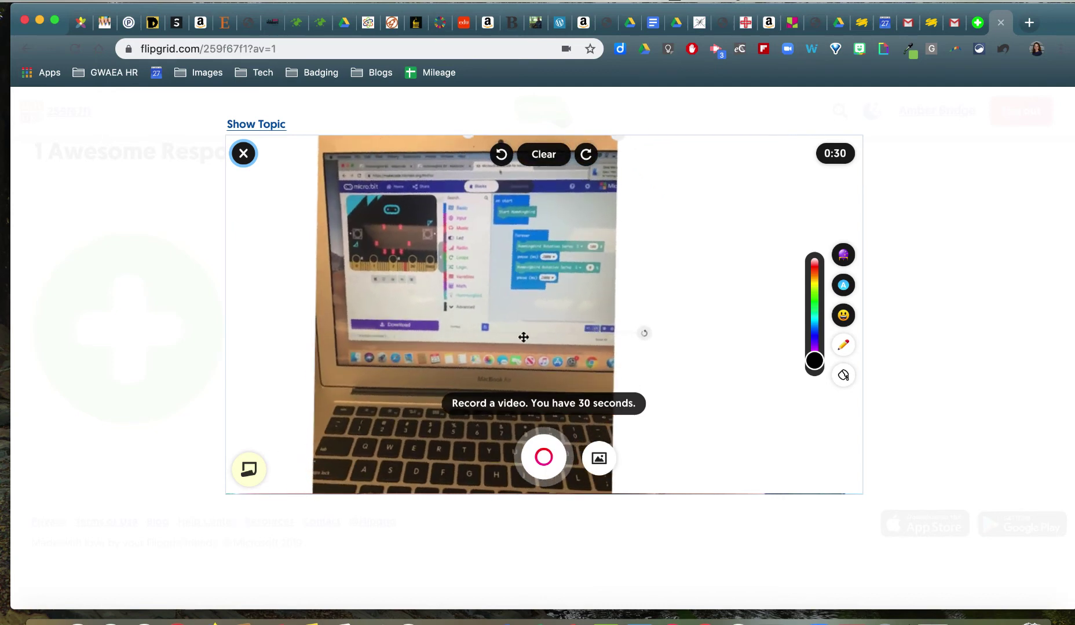
{"action": "left_click_drag", "start_coordinate": [470, 325], "coordinate": [412, 355]}
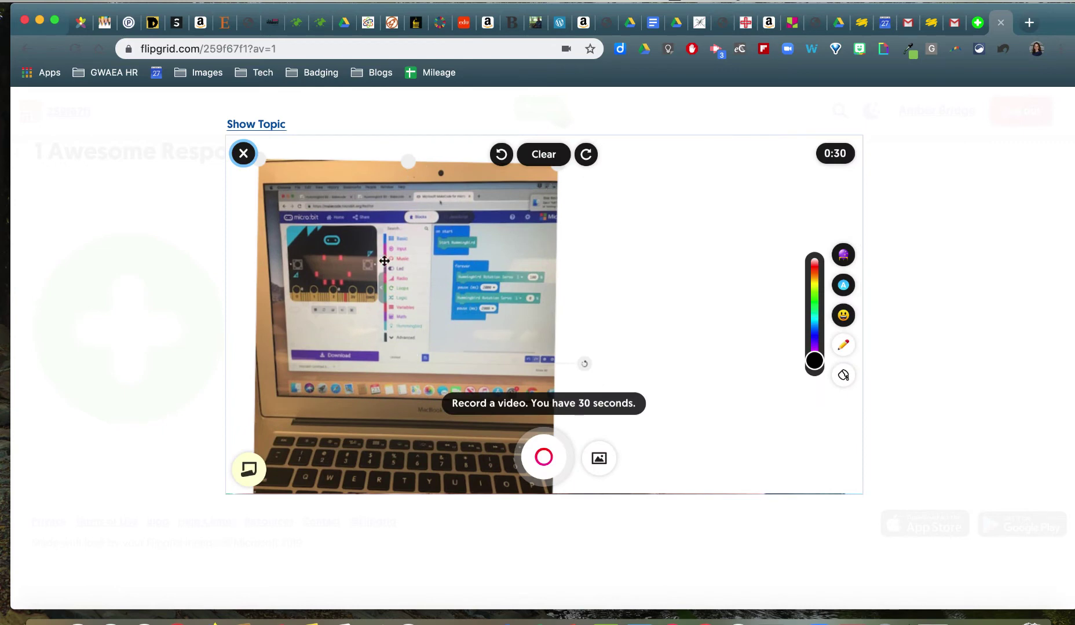
{"action": "left_click_drag", "start_coordinate": [379, 305], "coordinate": [426, 330]}
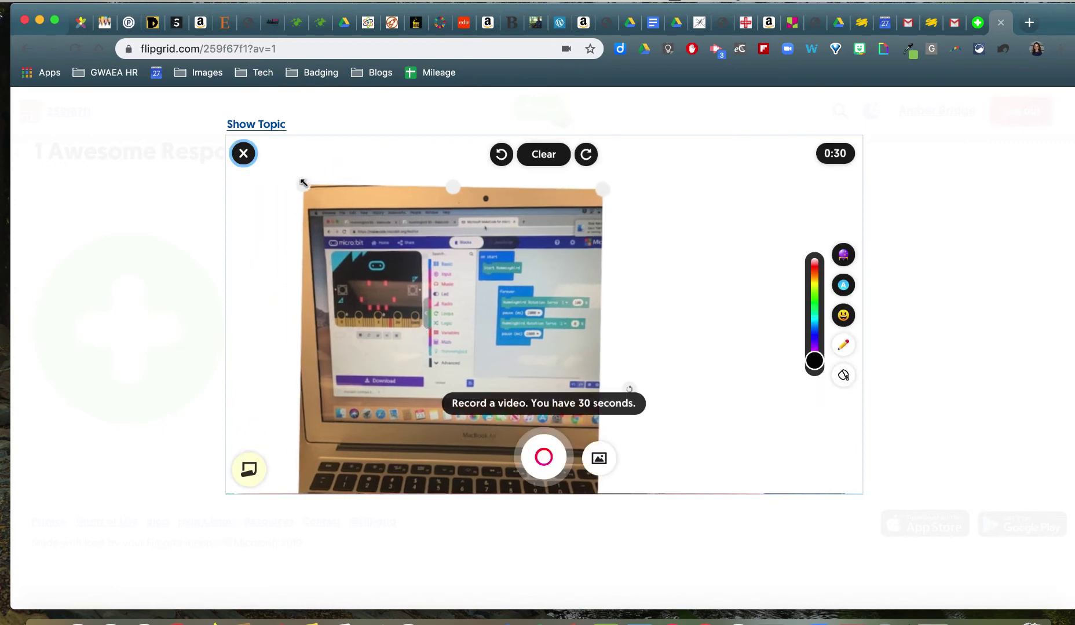
{"action": "left_click_drag", "start_coordinate": [303, 183], "coordinate": [417, 286]}
{"action": "left_click_drag", "start_coordinate": [458, 357], "coordinate": [321, 212]}
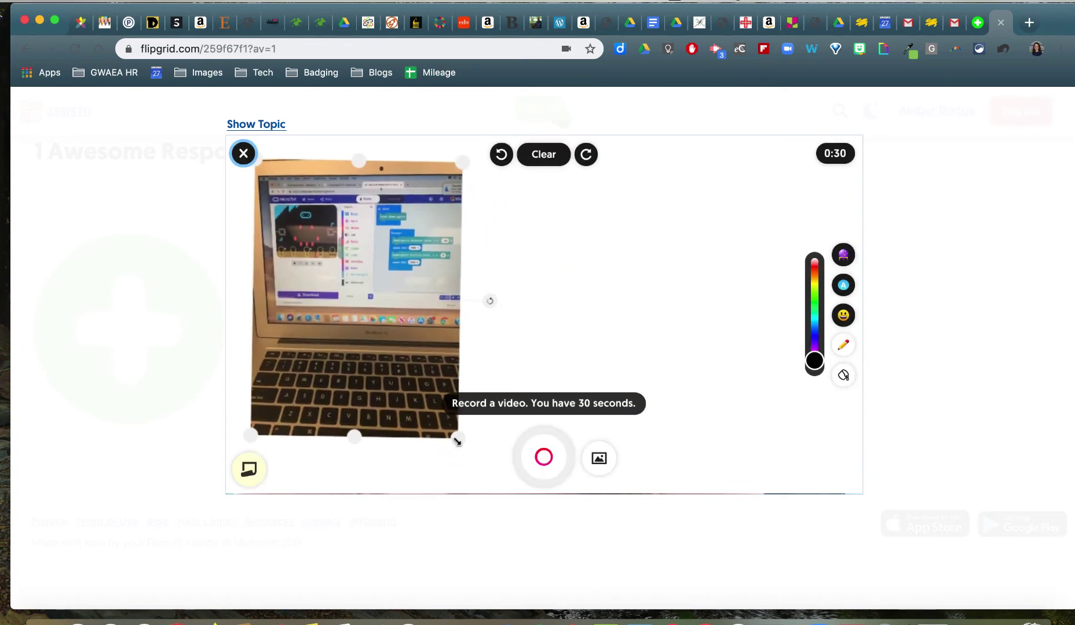
{"action": "left_click_drag", "start_coordinate": [458, 442], "coordinate": [480, 470]}
{"action": "left_click_drag", "start_coordinate": [409, 363], "coordinate": [415, 363]}
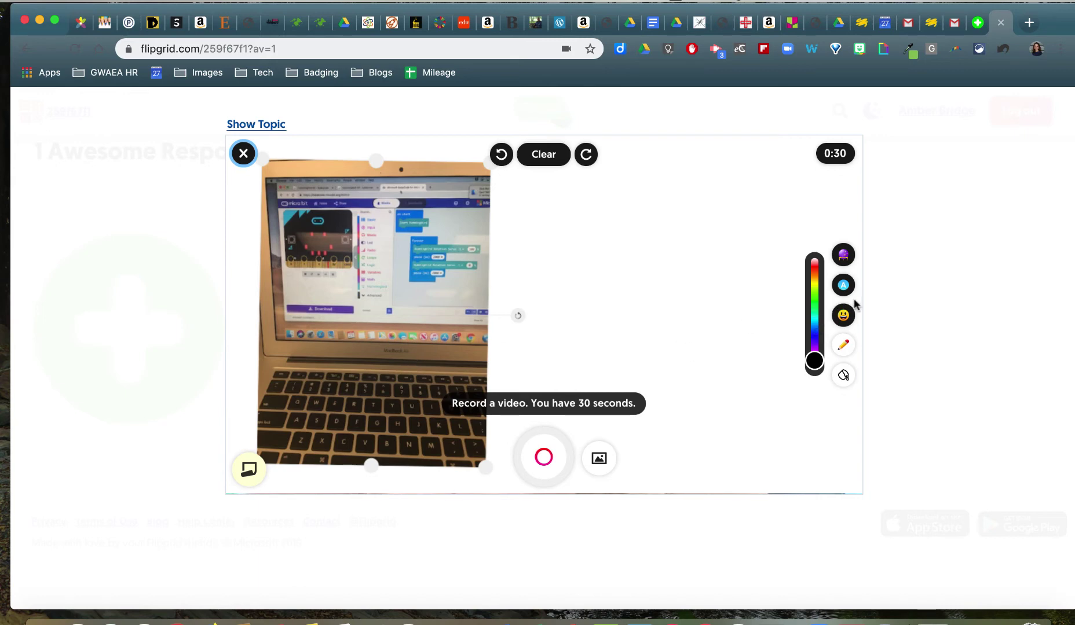
Draw a blue-violet five-pointed star freehand on the empty right side of the whiteboard
{"action": "left_click", "coordinate": [845, 349]}
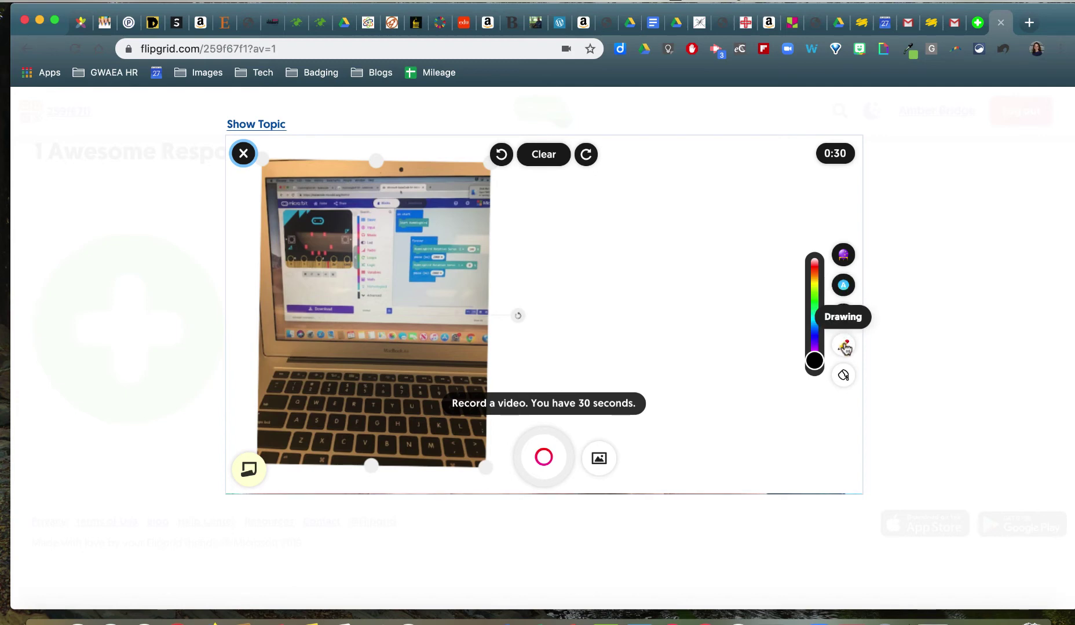
{"action": "left_click", "coordinate": [846, 347]}
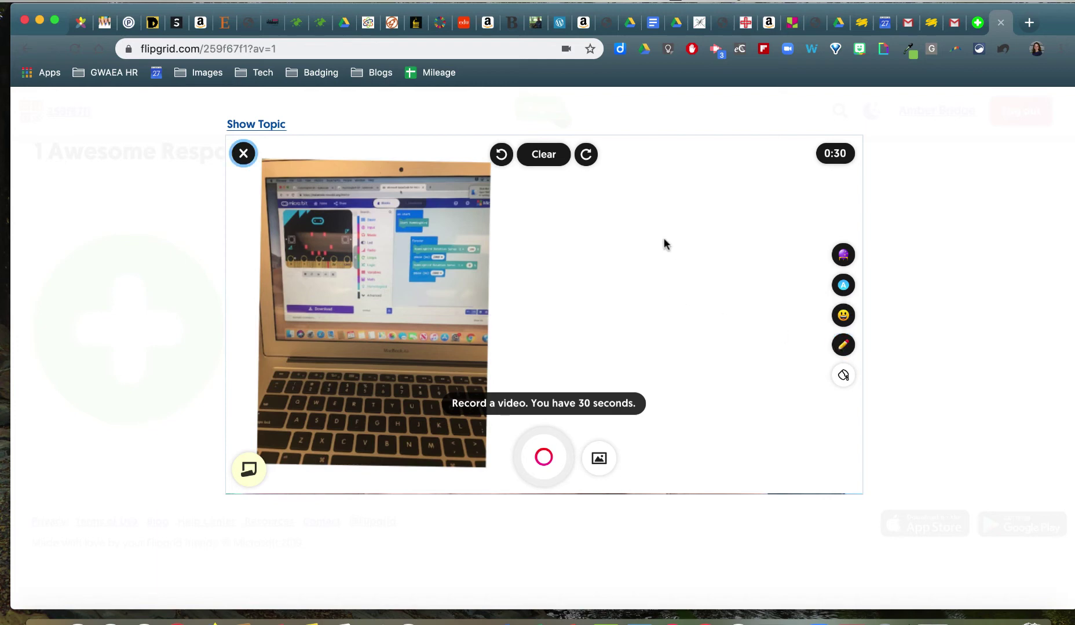
{"action": "left_click", "coordinate": [841, 347]}
{"action": "left_click", "coordinate": [851, 351]}
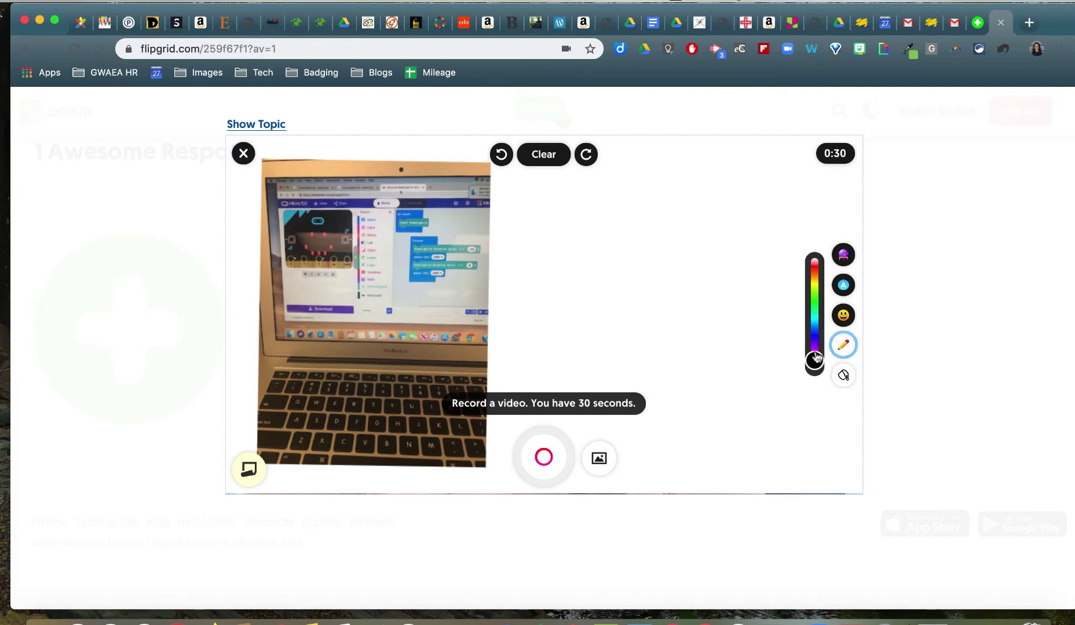
{"action": "mouse_move", "coordinate": [714, 330]}
{"action": "left_mouse_down"}
{"action": "mouse_move", "coordinate": [712, 240]}
{"action": "mouse_move", "coordinate": [703, 304]}
{"action": "mouse_move", "coordinate": [766, 250]}
{"action": "mouse_move", "coordinate": [716, 333]}
{"action": "left_mouse_up"}
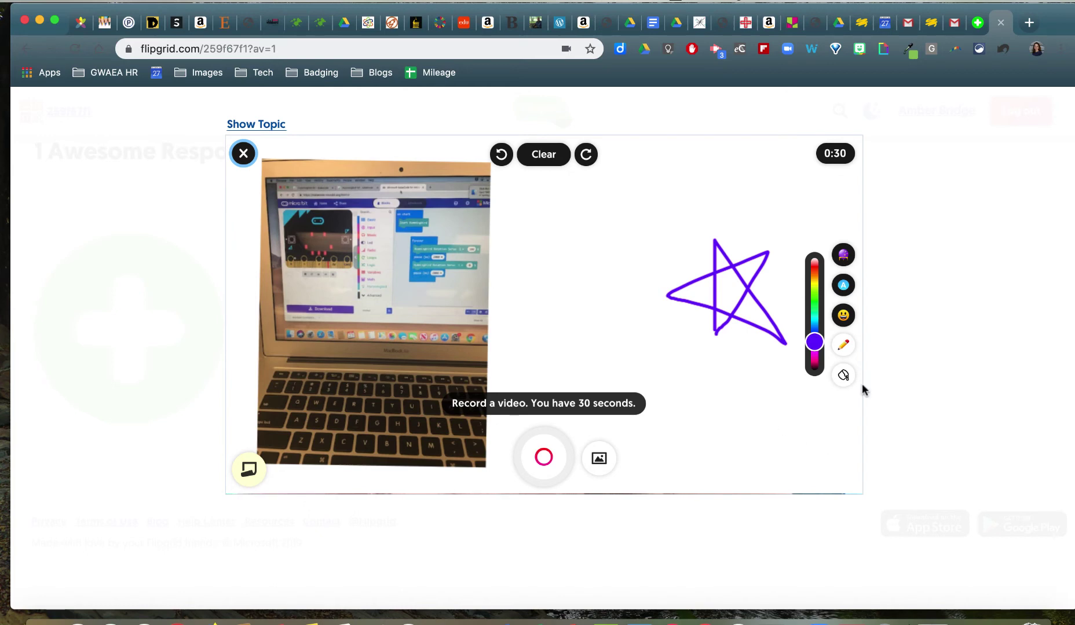
Add the beaming face emoji with smiling eyes and place it above the star
{"action": "left_click", "coordinate": [844, 316]}
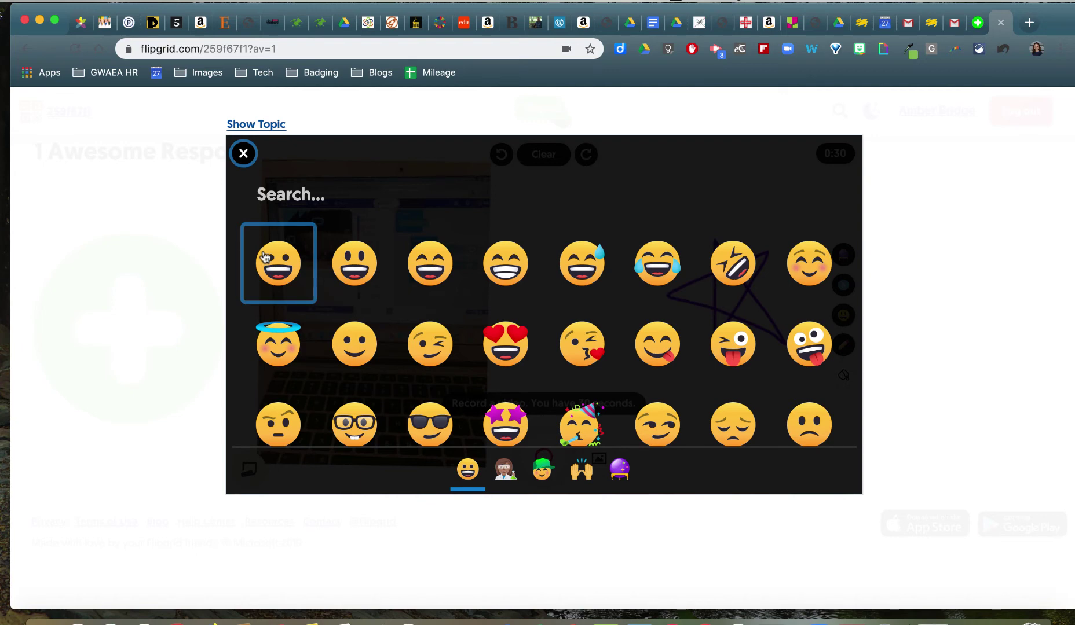
{"action": "left_click", "coordinate": [500, 279]}
{"action": "left_click_drag", "start_coordinate": [541, 320], "coordinate": [707, 196]}
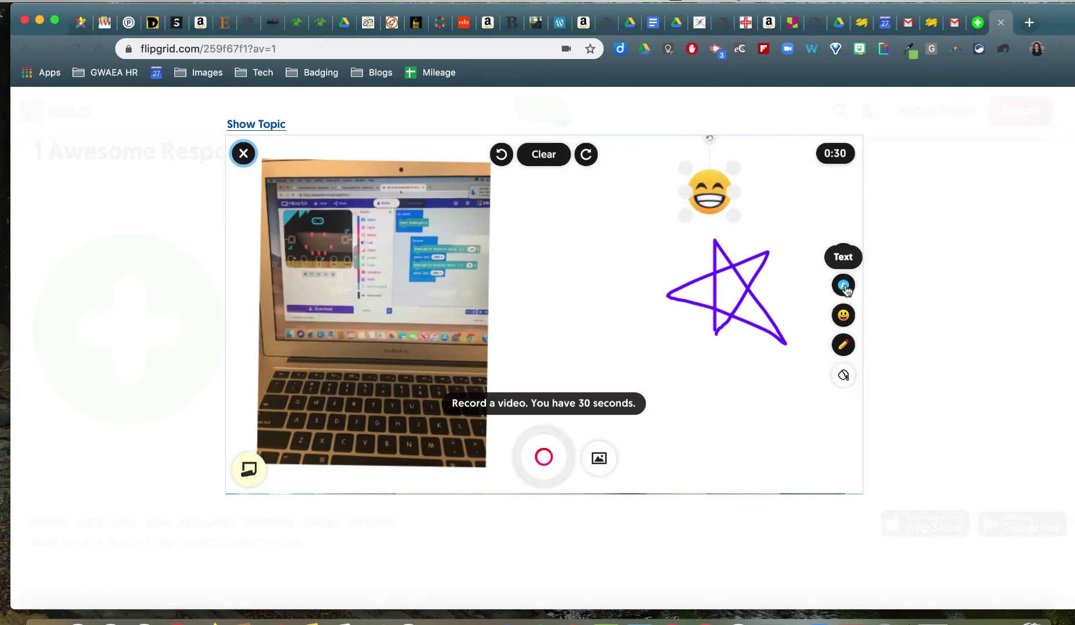
Add the black text "Coding Example" to the whiteboard beside the laptop photo
{"action": "left_click", "coordinate": [844, 286]}
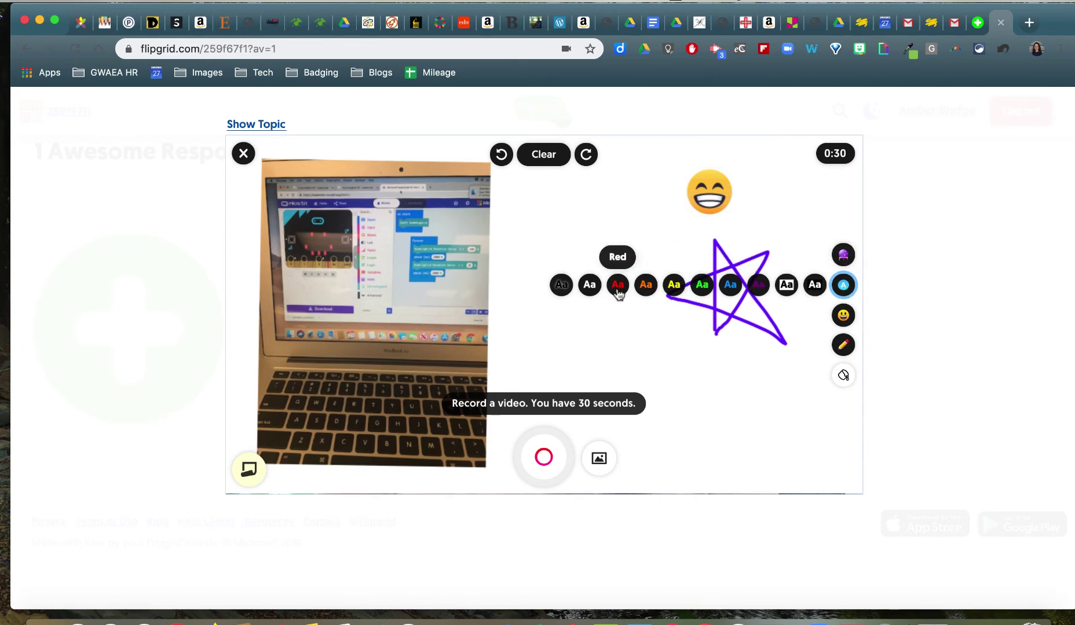
{"action": "left_click", "coordinate": [560, 290]}
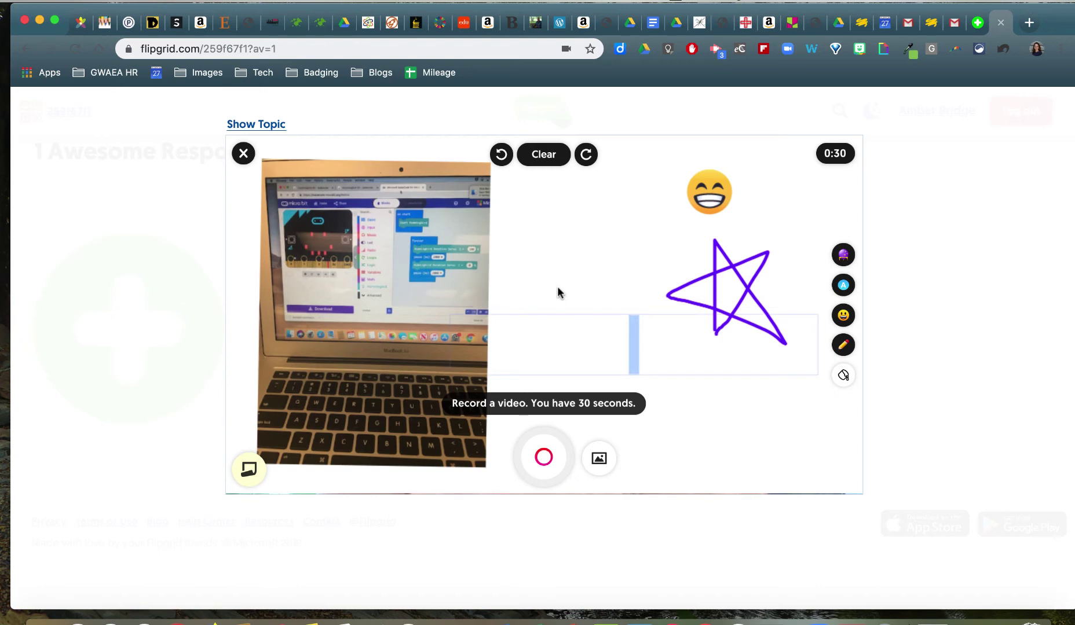
{"action": "type", "text": "Codi"}
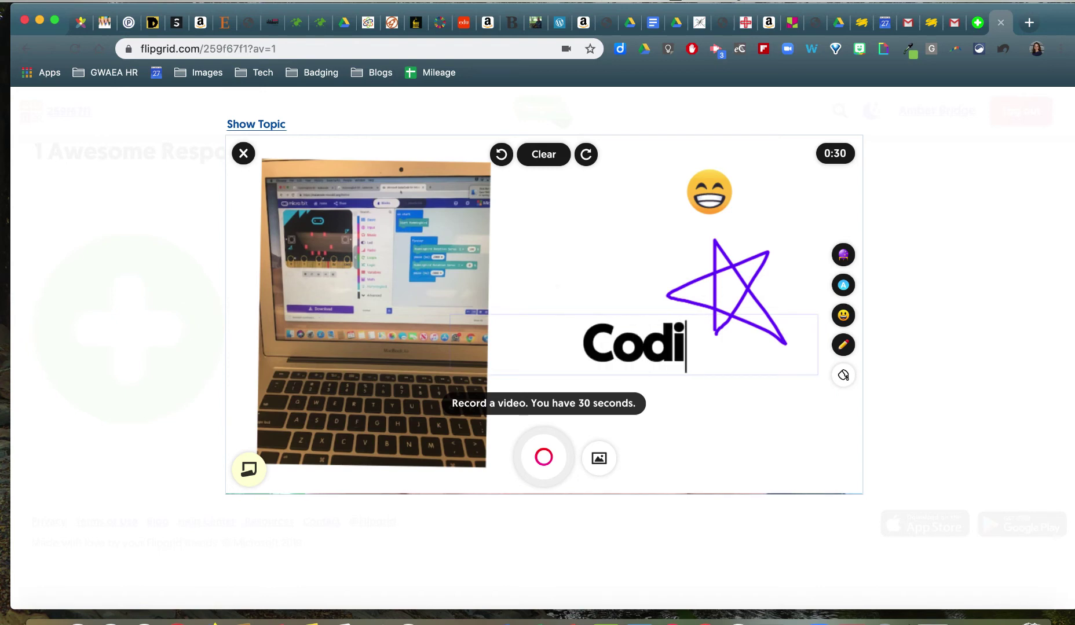
{"action": "type", "text": "ng Example"}
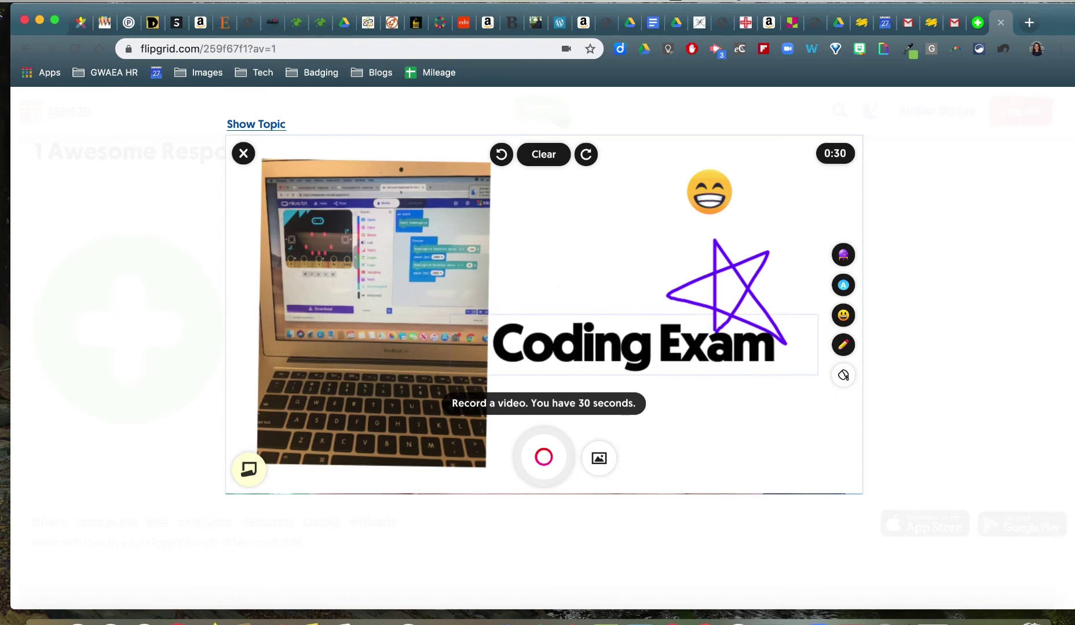
Scale down the "Coding Example" text and position it below the star, clear of the laptop photo
{"action": "left_click", "coordinate": [786, 420]}
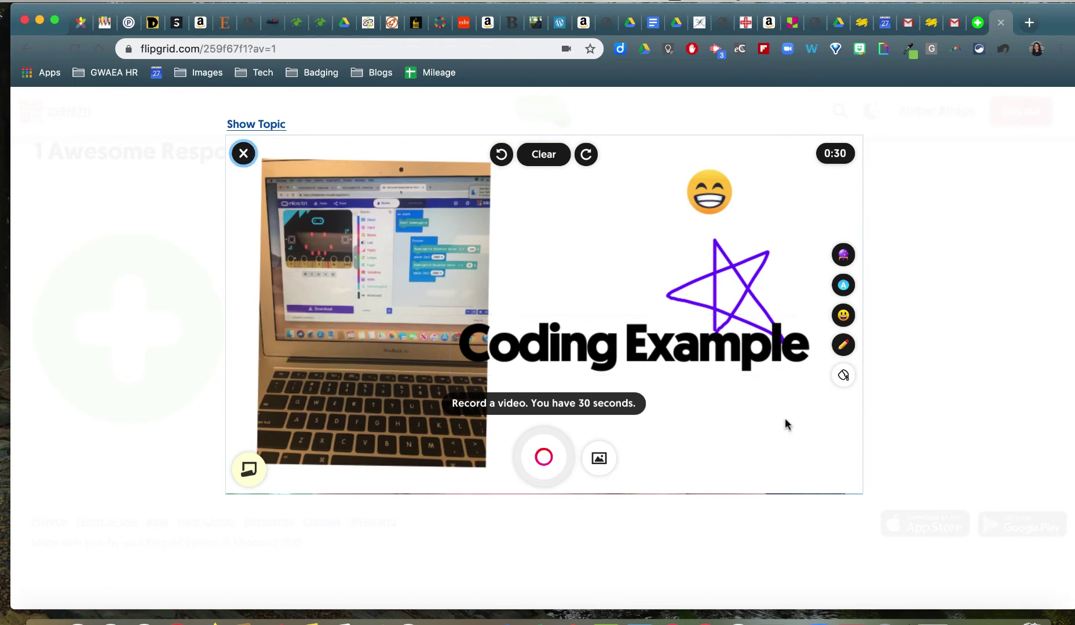
{"action": "left_click", "coordinate": [656, 348]}
{"action": "left_click", "coordinate": [651, 347]}
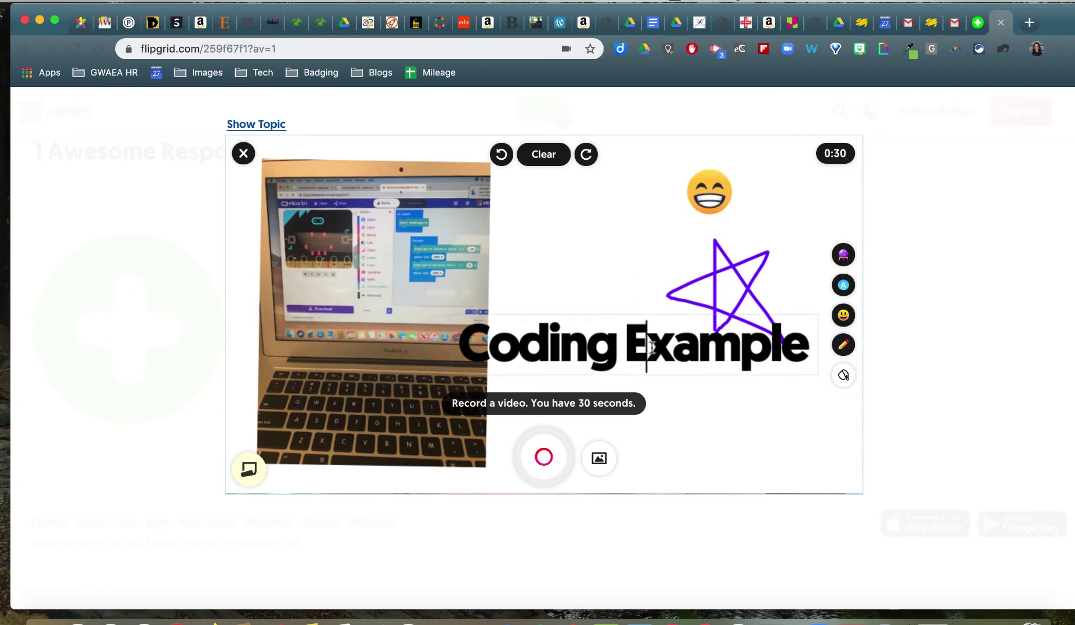
{"action": "left_click", "coordinate": [724, 415]}
{"action": "left_click", "coordinate": [683, 350]}
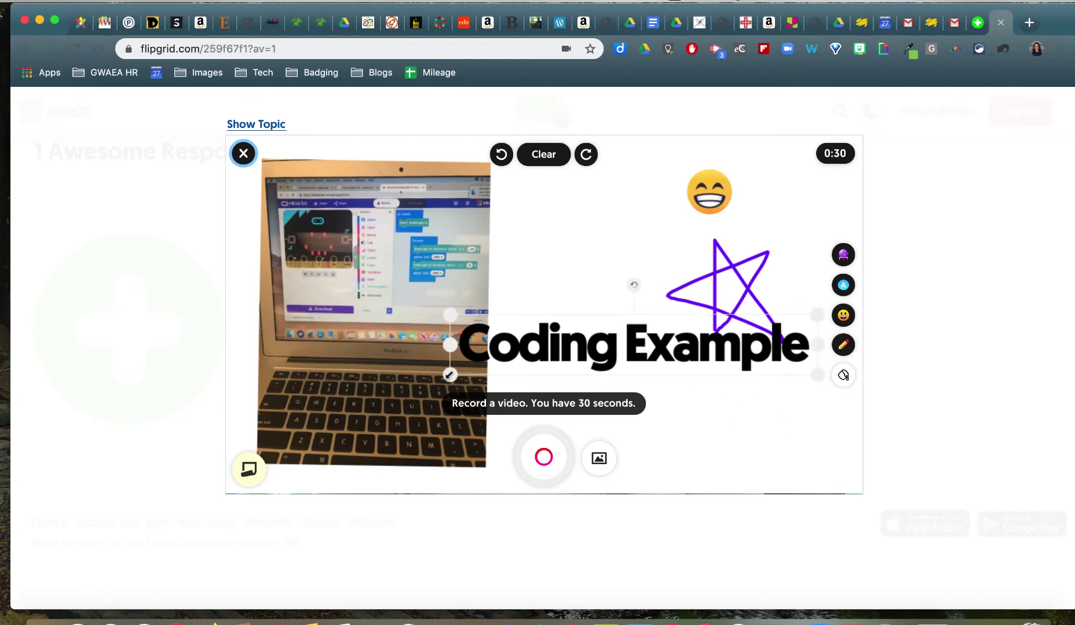
{"action": "left_click_drag", "start_coordinate": [479, 375], "coordinate": [554, 379]}
{"action": "left_click_drag", "start_coordinate": [665, 336], "coordinate": [632, 367]}
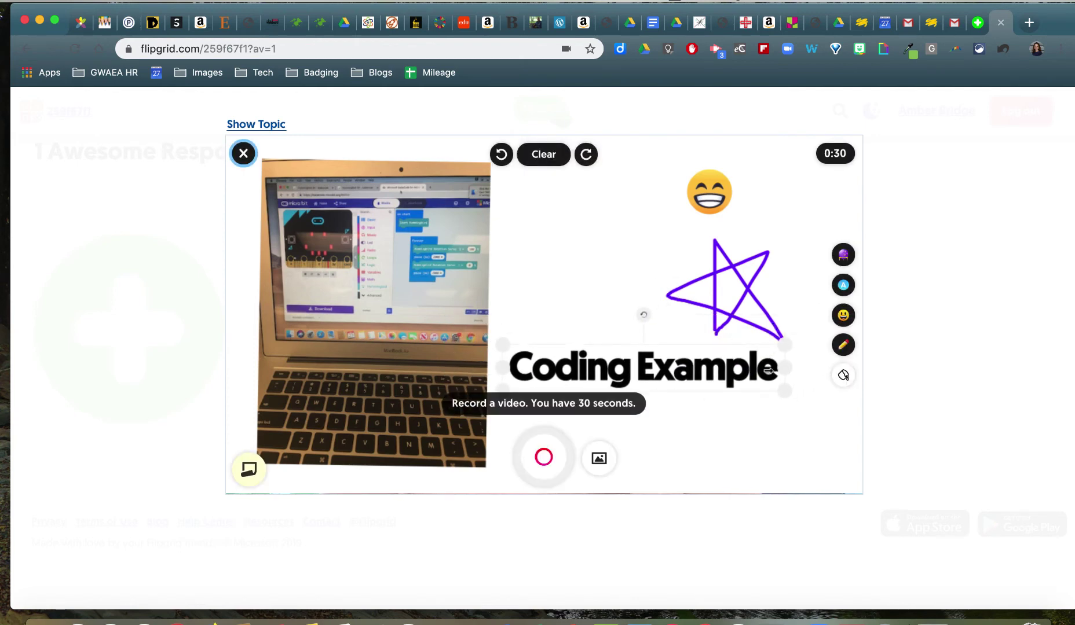
Narrow the "Coding Example" text box so it wraps onto two lines and place it between the laptop photo and the star
{"action": "left_click_drag", "start_coordinate": [768, 369], "coordinate": [665, 379]}
{"action": "left_click_drag", "start_coordinate": [586, 389], "coordinate": [583, 255]}
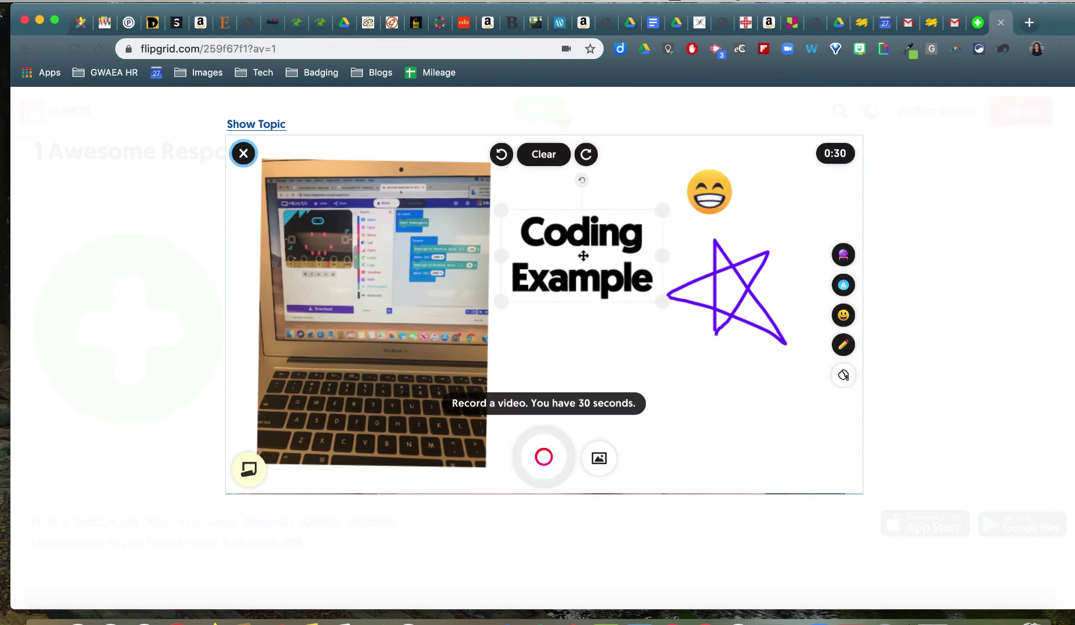
{"action": "left_click", "coordinate": [709, 420]}
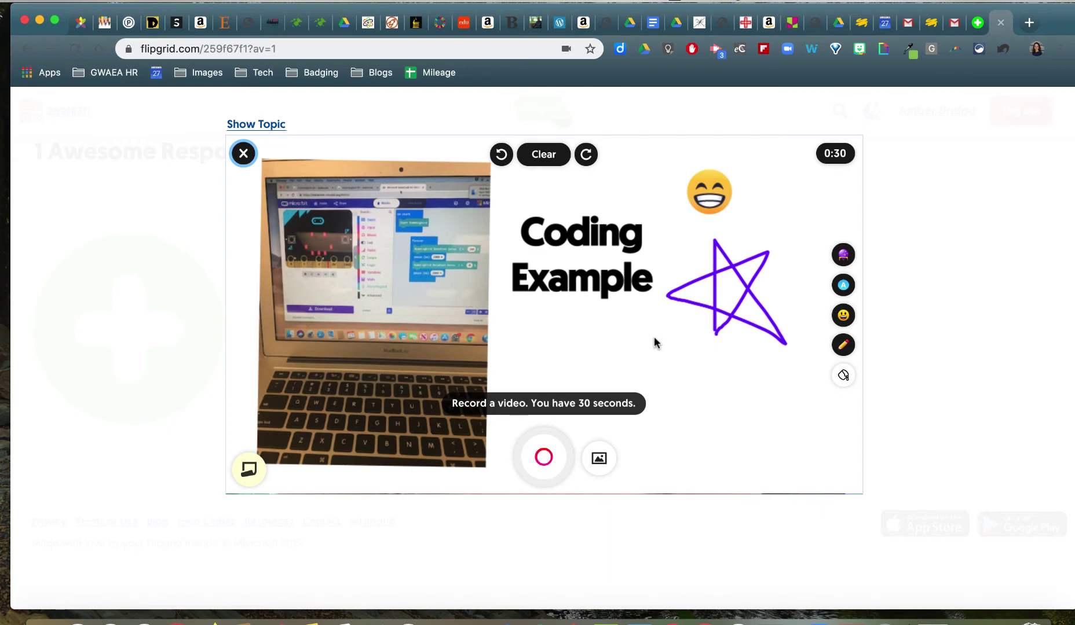
Record about seven seconds of the decorated whiteboard, pause the recording and clear everything from the board
{"action": "left_click", "coordinate": [543, 458]}
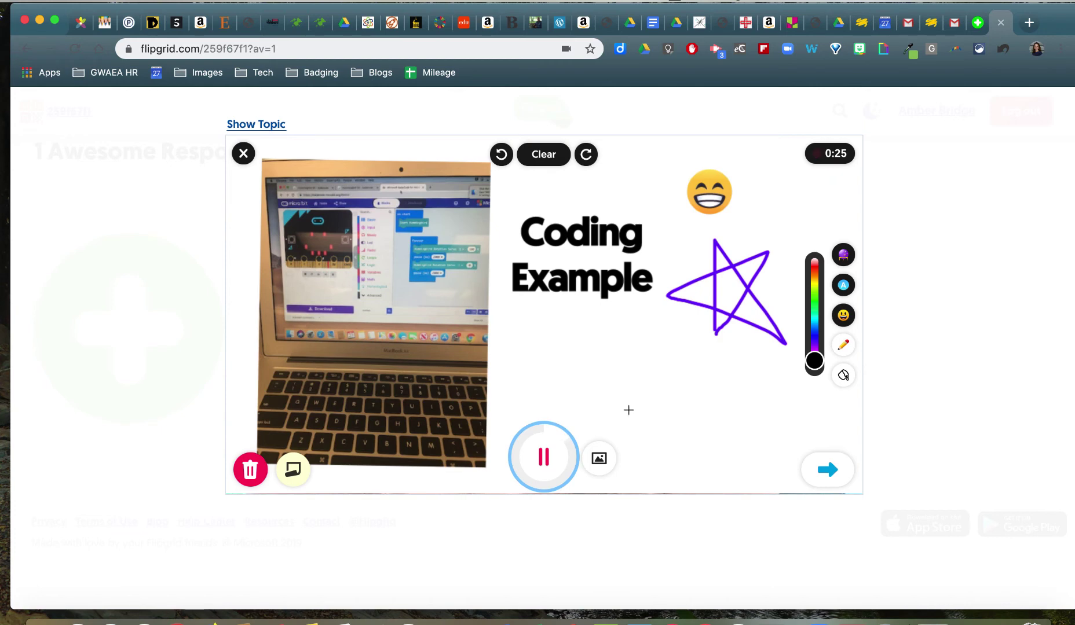
{"action": "left_click", "coordinate": [544, 458]}
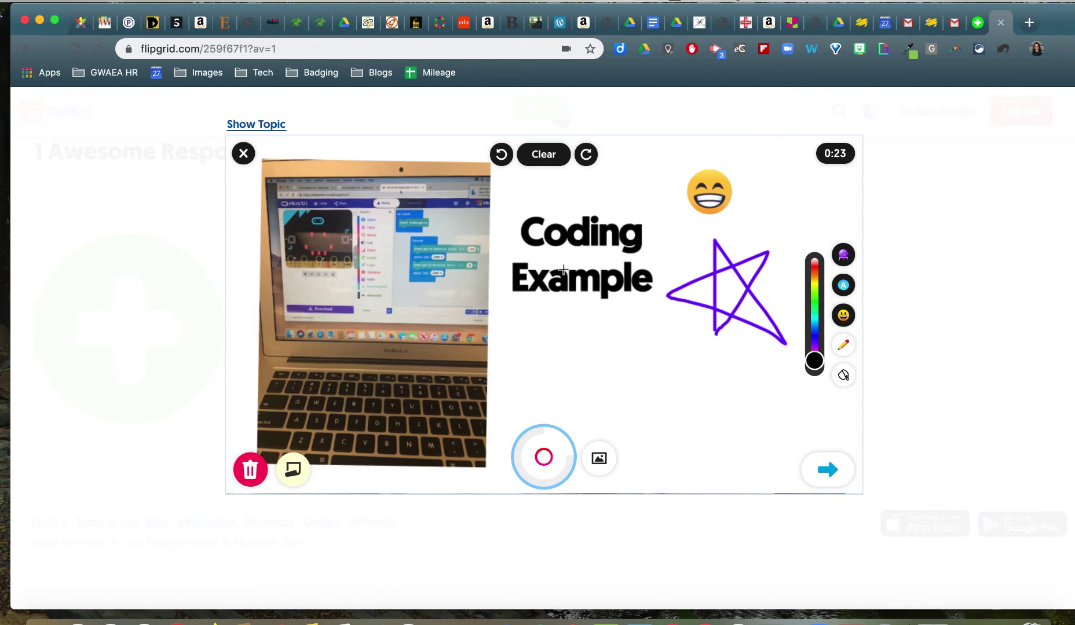
{"action": "left_click", "coordinate": [542, 157]}
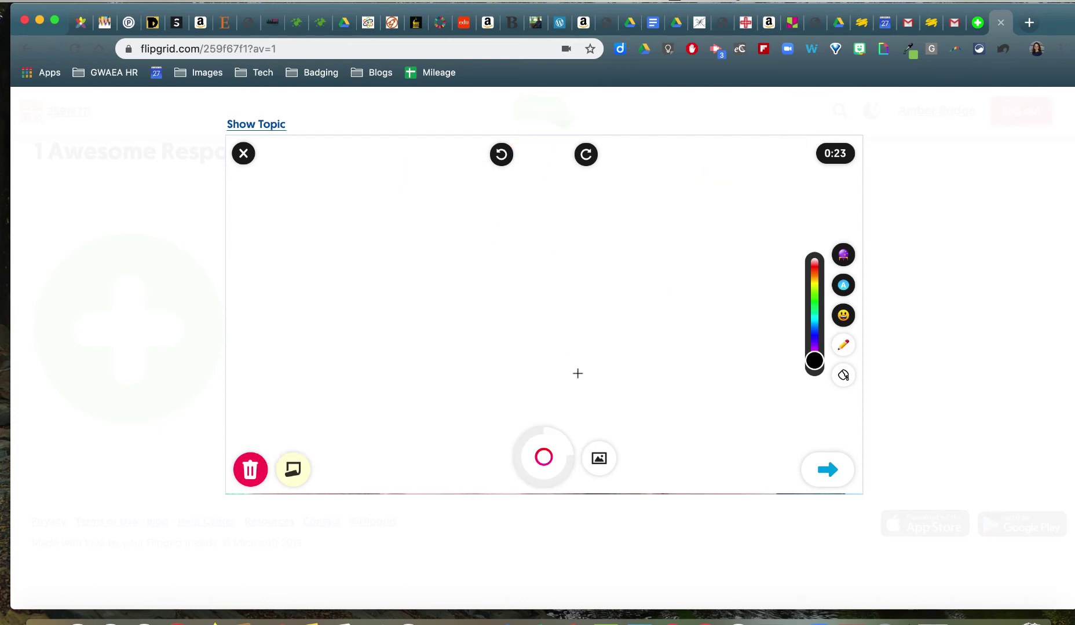
Upload image2.jpeg from the Downloads folder as a photo sticker
{"action": "left_click", "coordinate": [602, 464]}
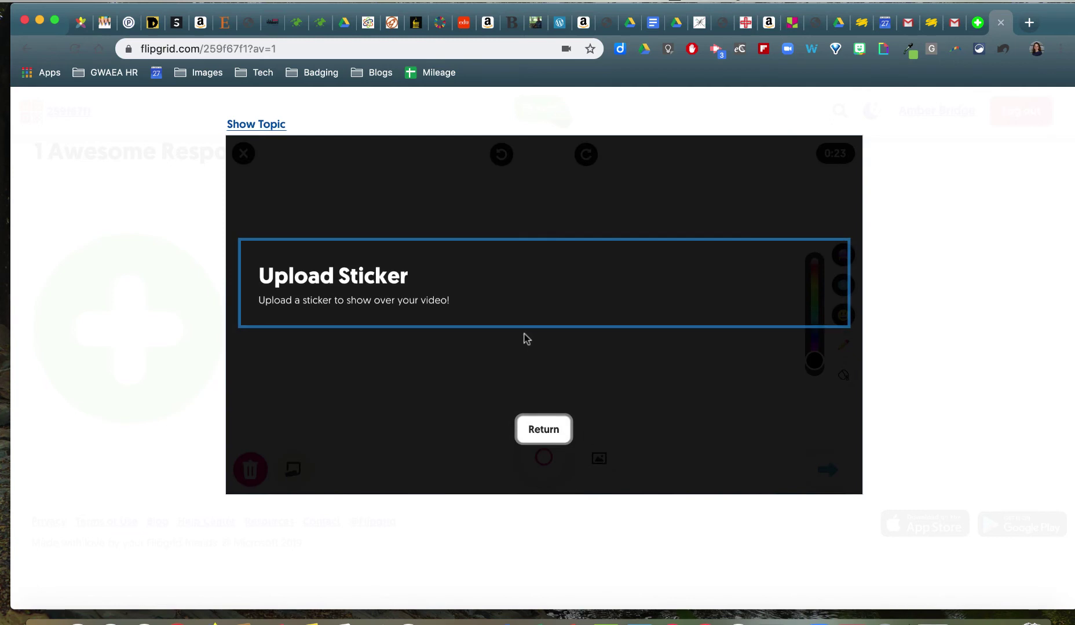
{"action": "left_click", "coordinate": [506, 304]}
{"action": "left_click", "coordinate": [508, 307]}
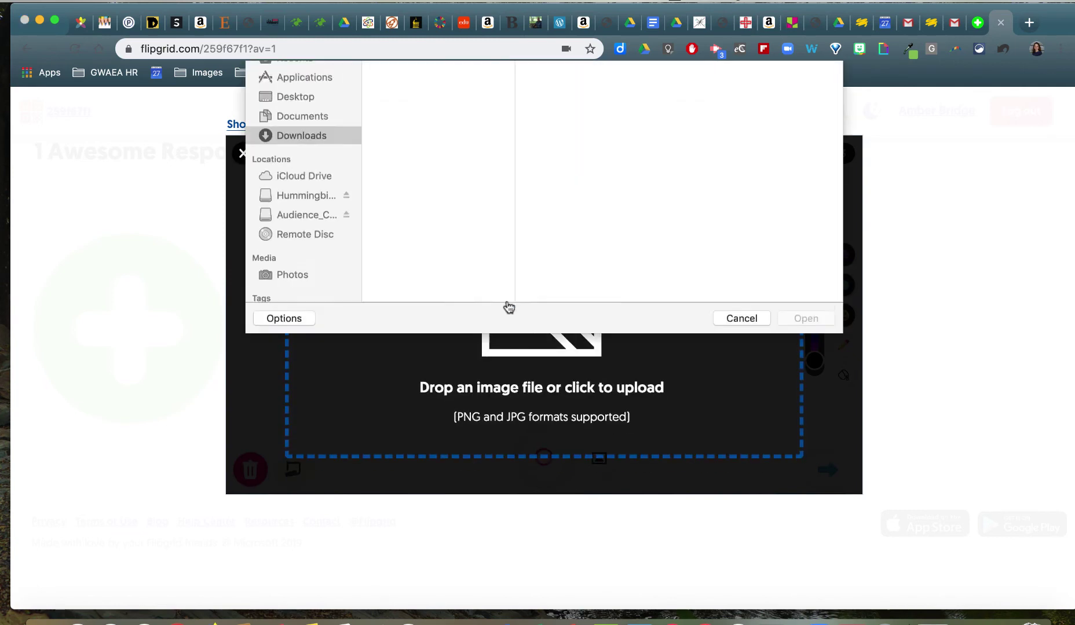
{"action": "left_click", "coordinate": [407, 191]}
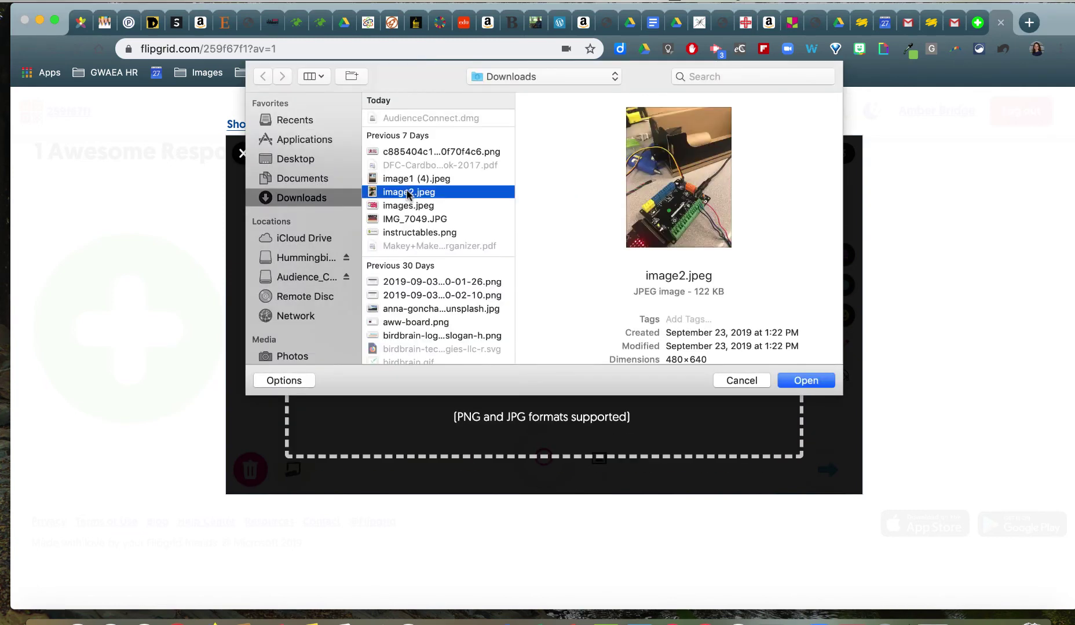
{"action": "left_click", "coordinate": [806, 379]}
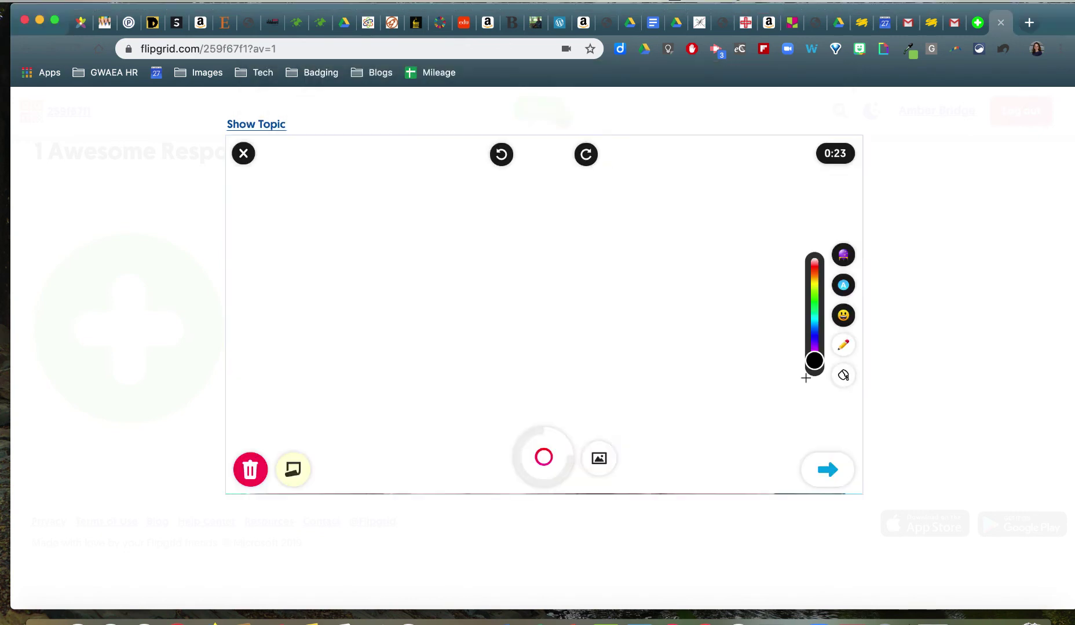
Rotate the circuit board photo upright, scale it down to fit the whiteboard's height and place it on the board's left side
{"action": "left_click_drag", "start_coordinate": [722, 327], "coordinate": [674, 399]}
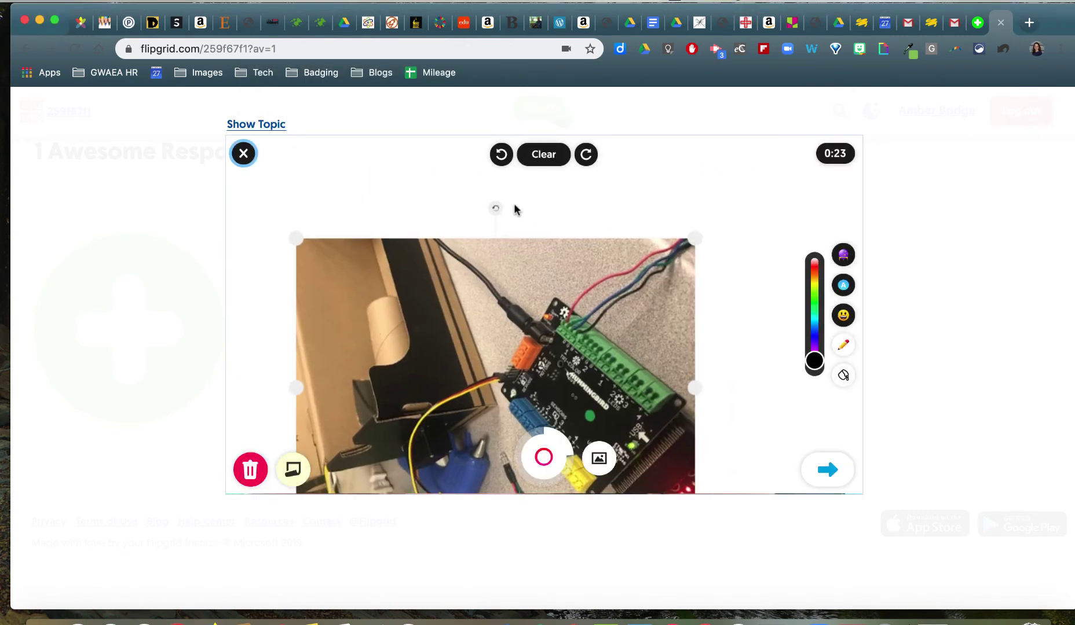
{"action": "left_click_drag", "start_coordinate": [495, 207], "coordinate": [664, 401]}
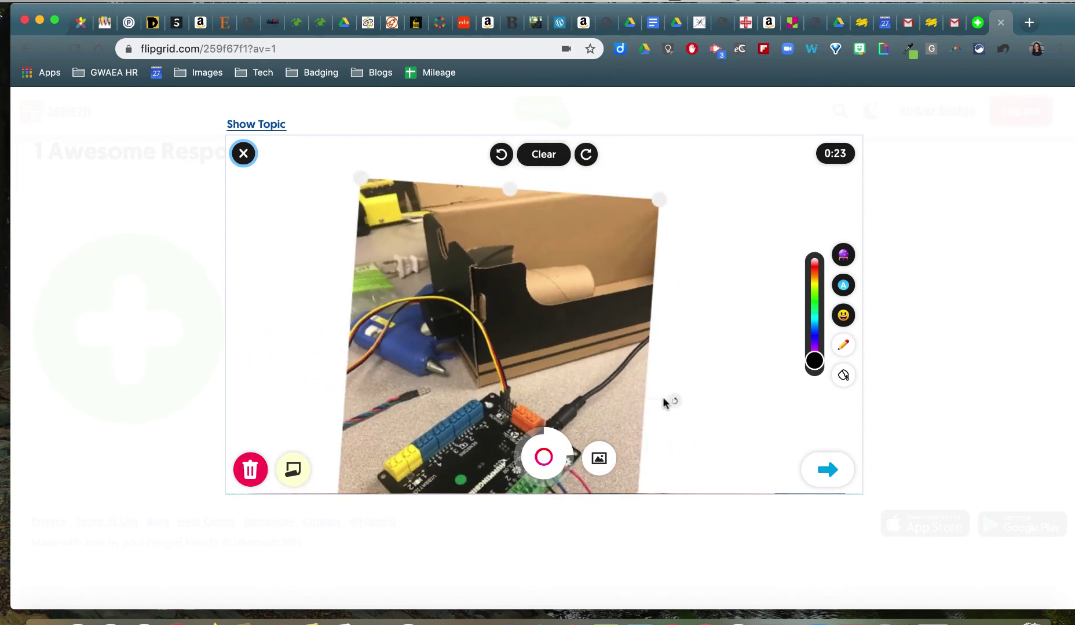
{"action": "left_click_drag", "start_coordinate": [660, 201], "coordinate": [575, 290]}
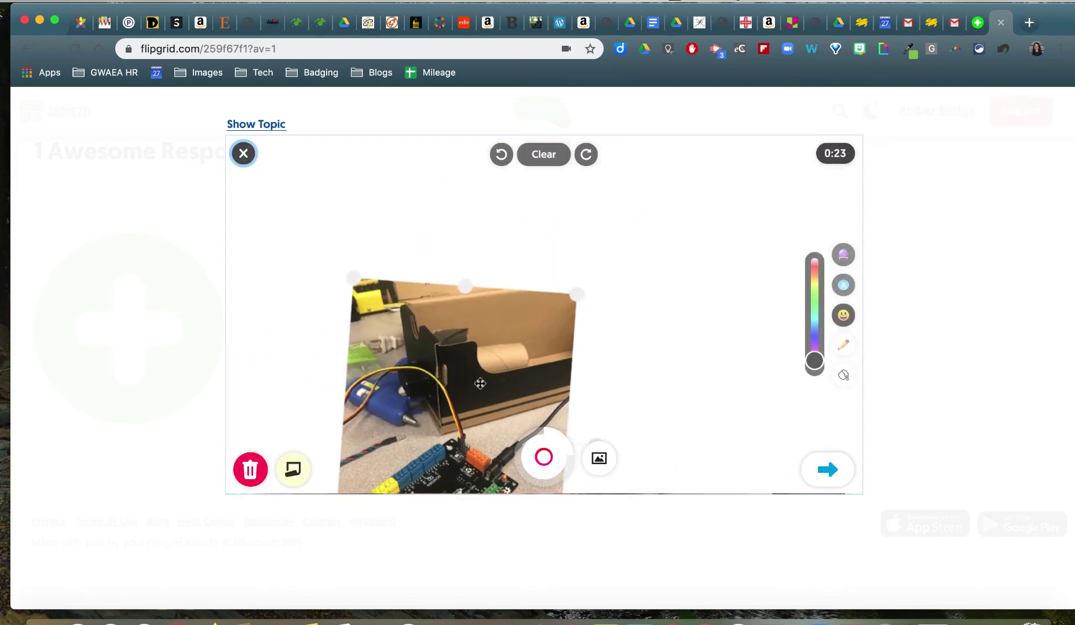
{"action": "left_click_drag", "start_coordinate": [472, 385], "coordinate": [396, 248]}
{"action": "left_click", "coordinate": [670, 310]}
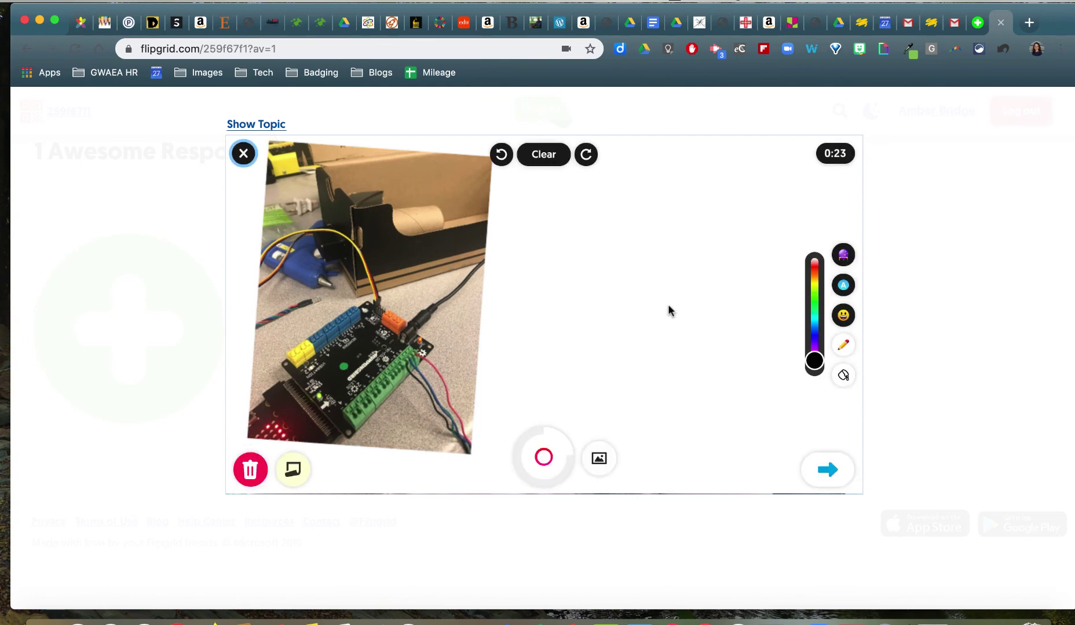
Record about seven more seconds with the circuit board photo, go on to the video review and pause the playback
{"action": "left_click", "coordinate": [543, 459]}
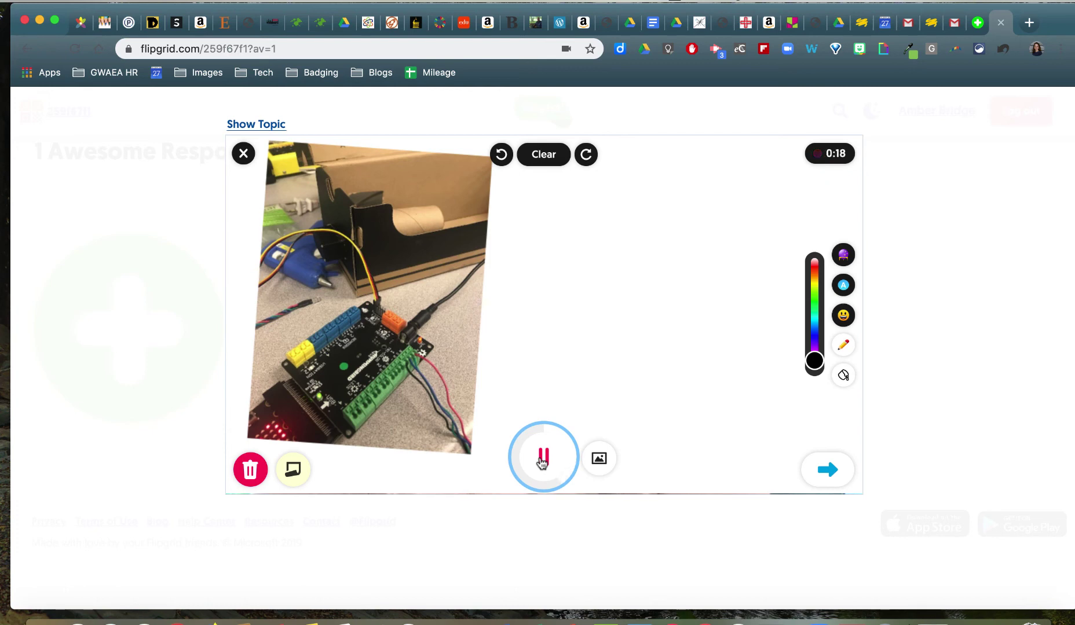
{"action": "left_click", "coordinate": [542, 458]}
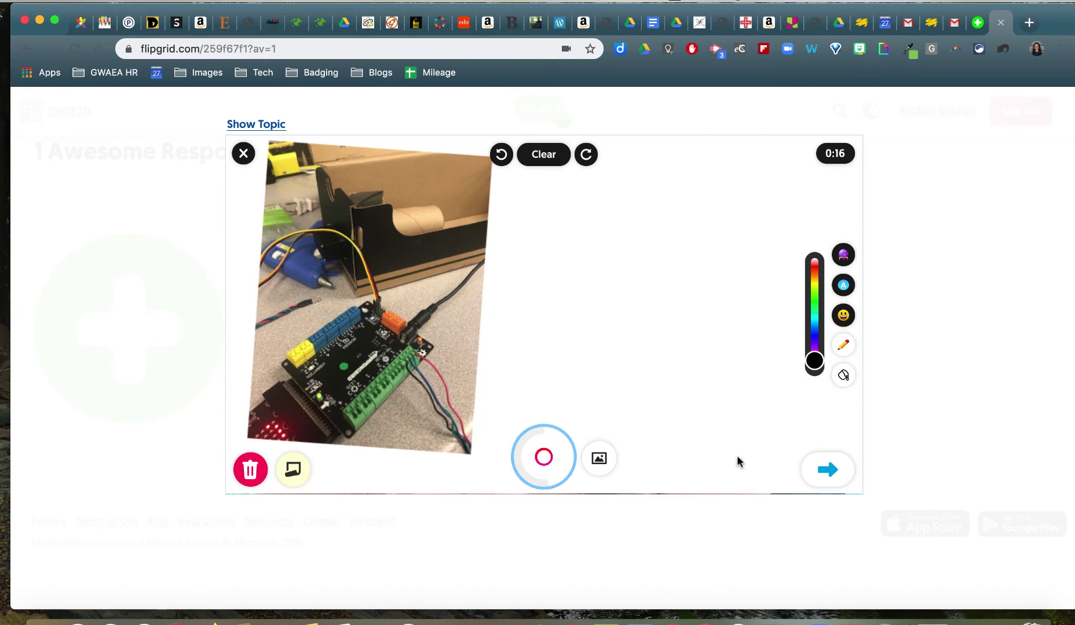
{"action": "left_click", "coordinate": [825, 472]}
{"action": "left_click", "coordinate": [243, 436]}
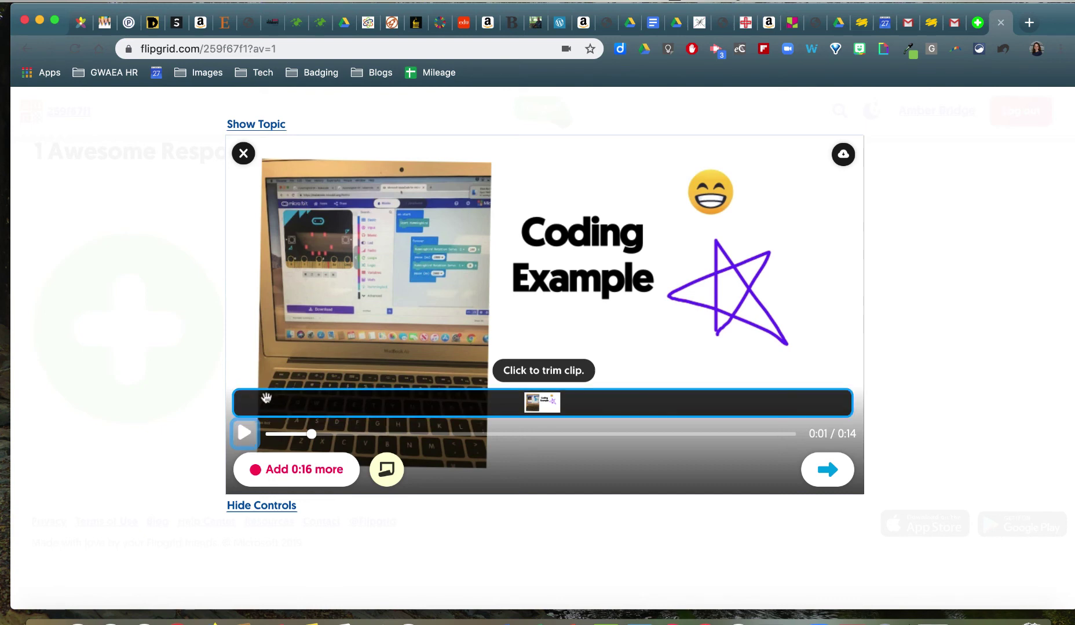
Trim the clip slightly at its start and to 0:12 at its end, apply the trim and pause the preview
{"action": "left_click", "coordinate": [435, 407]}
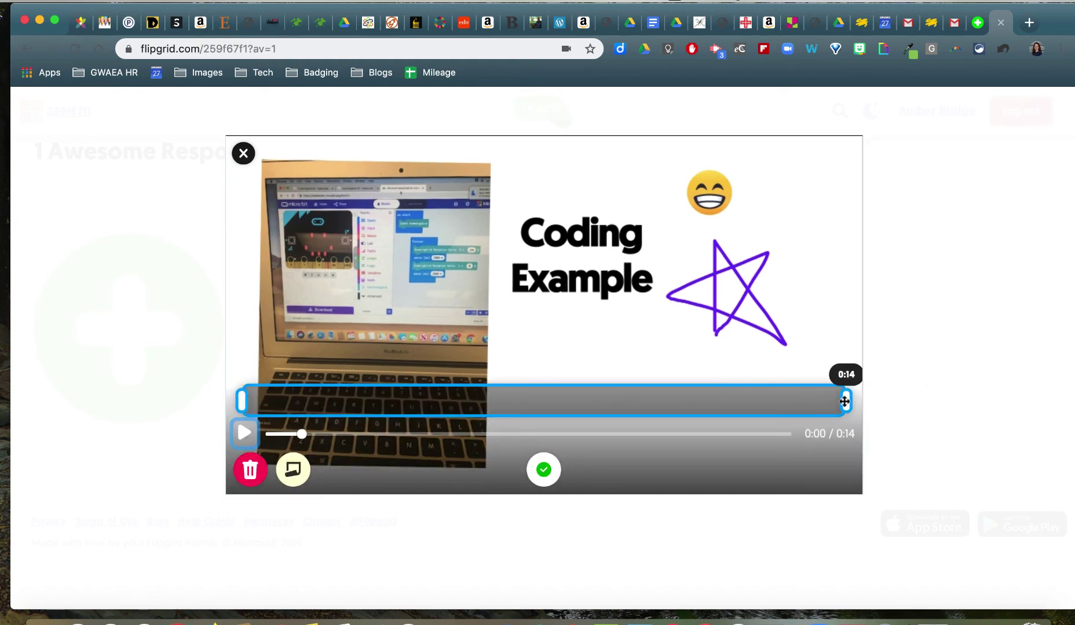
{"action": "left_click_drag", "start_coordinate": [844, 402], "coordinate": [773, 401]}
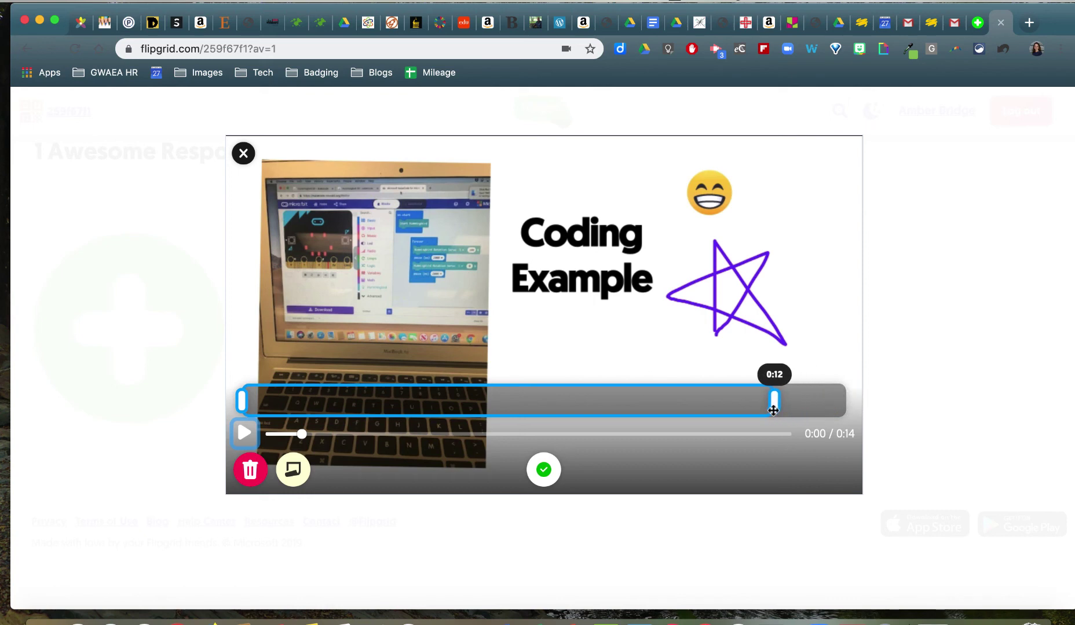
{"action": "left_click_drag", "start_coordinate": [241, 401], "coordinate": [278, 402]}
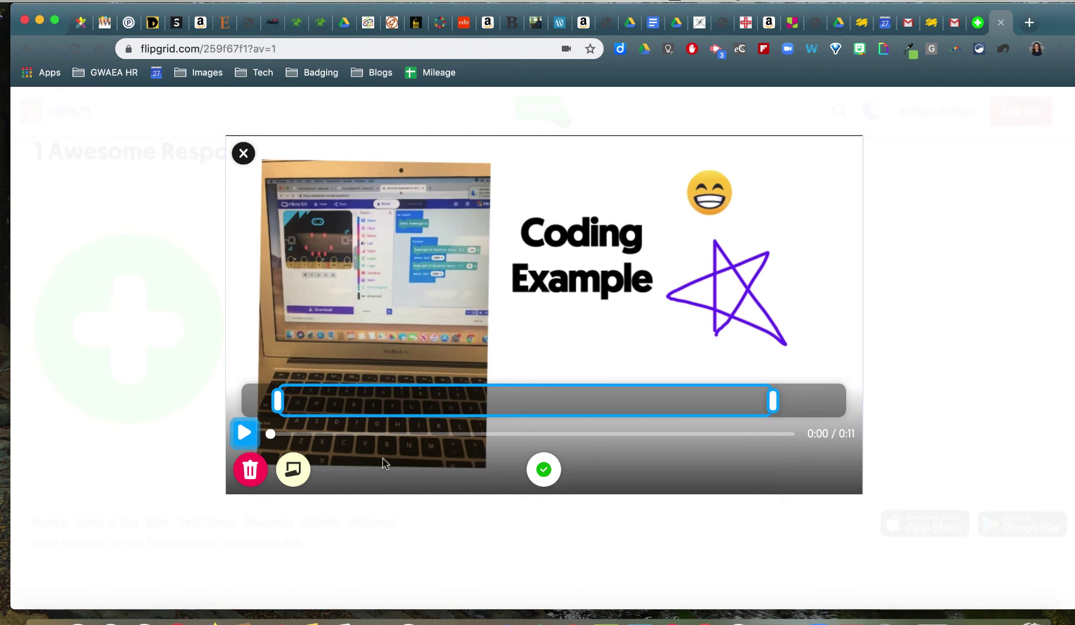
{"action": "left_click", "coordinate": [542, 471]}
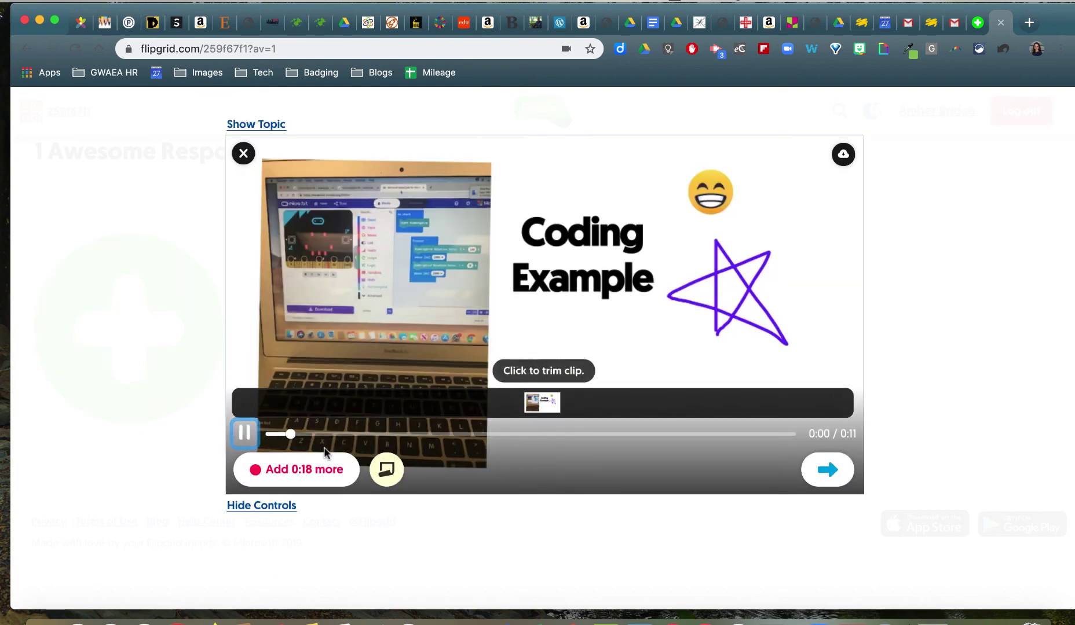
{"action": "left_click", "coordinate": [244, 434]}
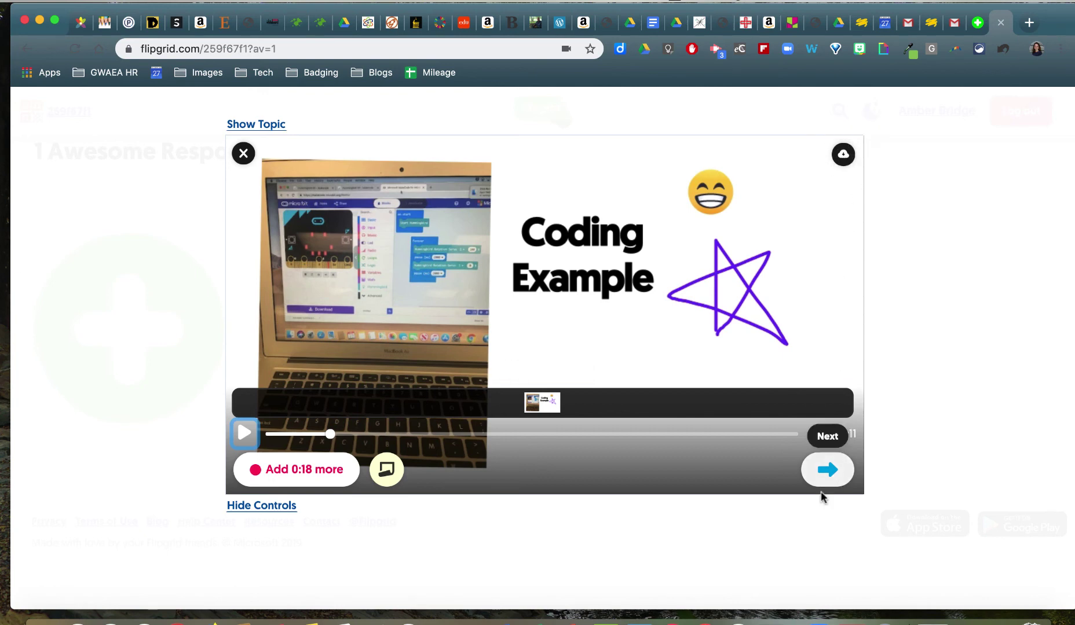
Continue to the selfie thumbnail and apply the blue colour filter to the camera view
{"action": "left_click", "coordinate": [827, 473]}
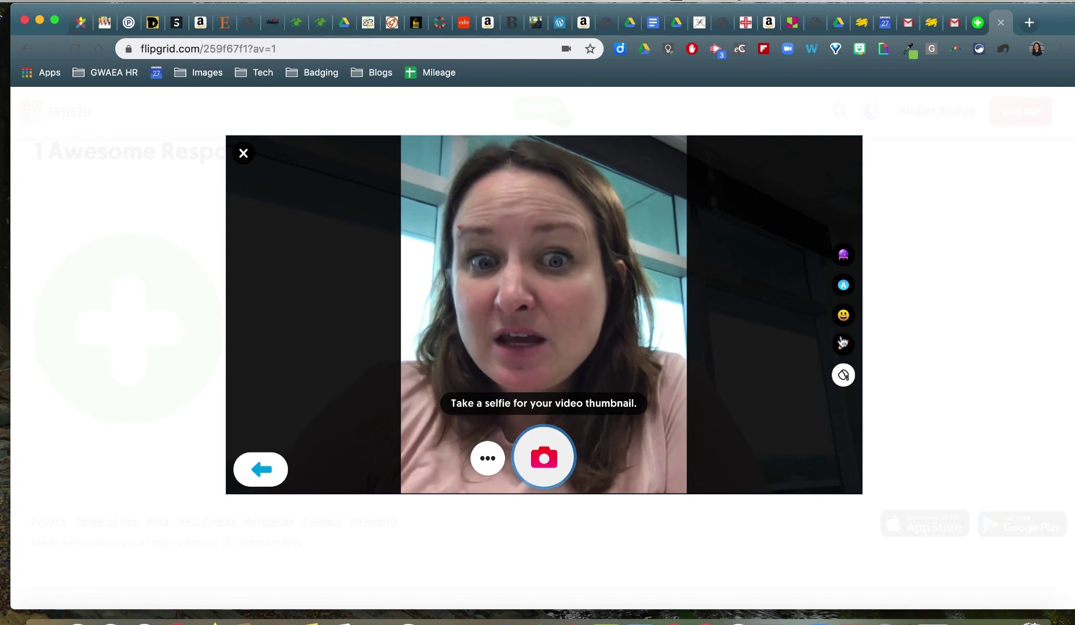
{"action": "left_click", "coordinate": [843, 255]}
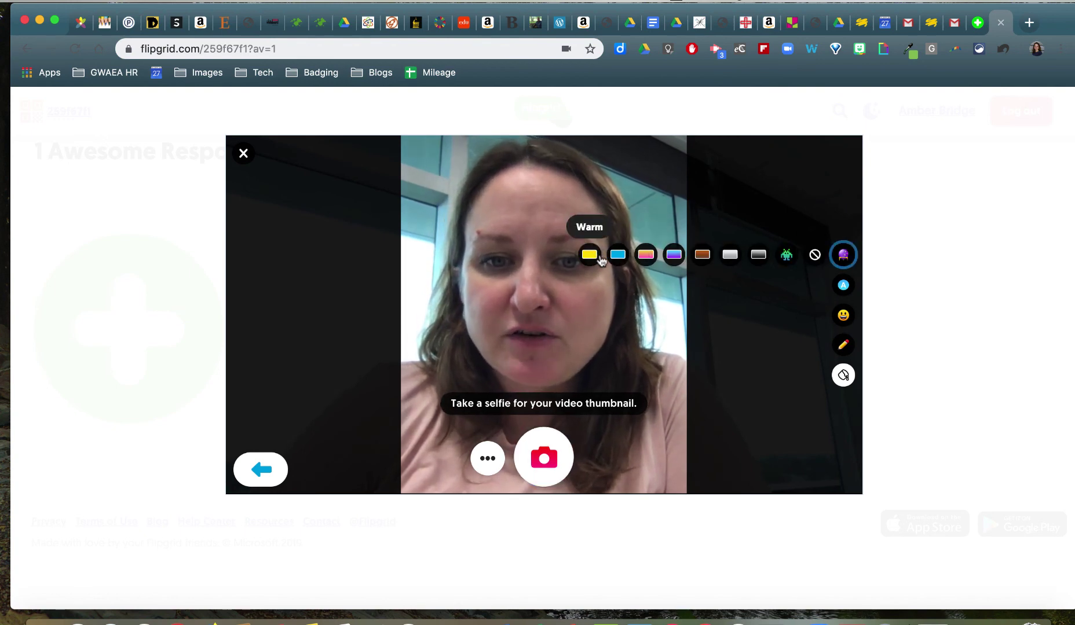
{"action": "left_click", "coordinate": [617, 255]}
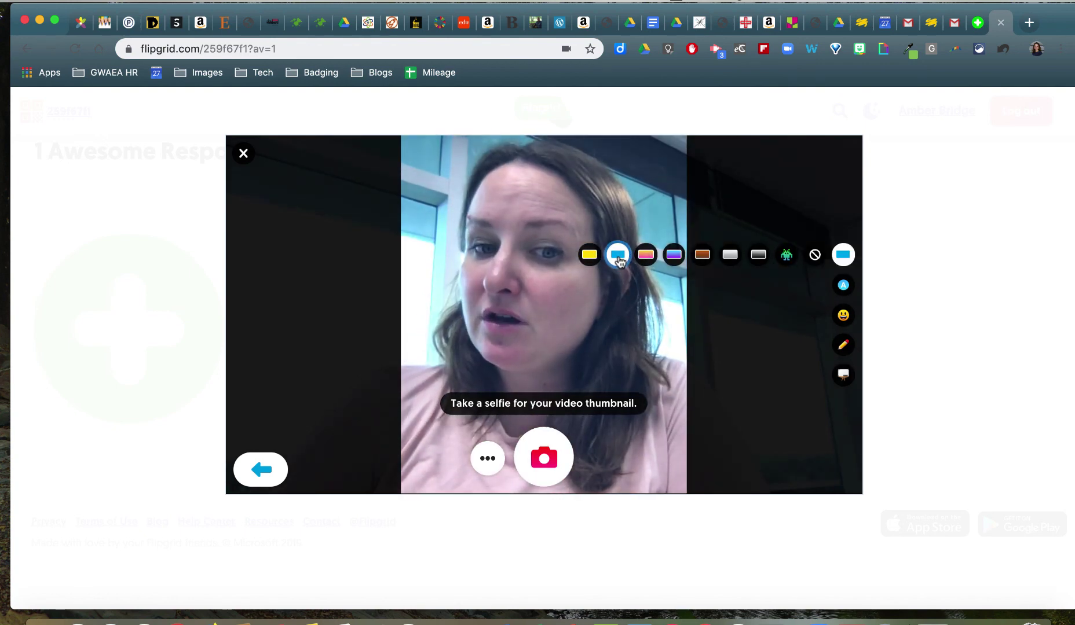
{"action": "left_click", "coordinate": [734, 360]}
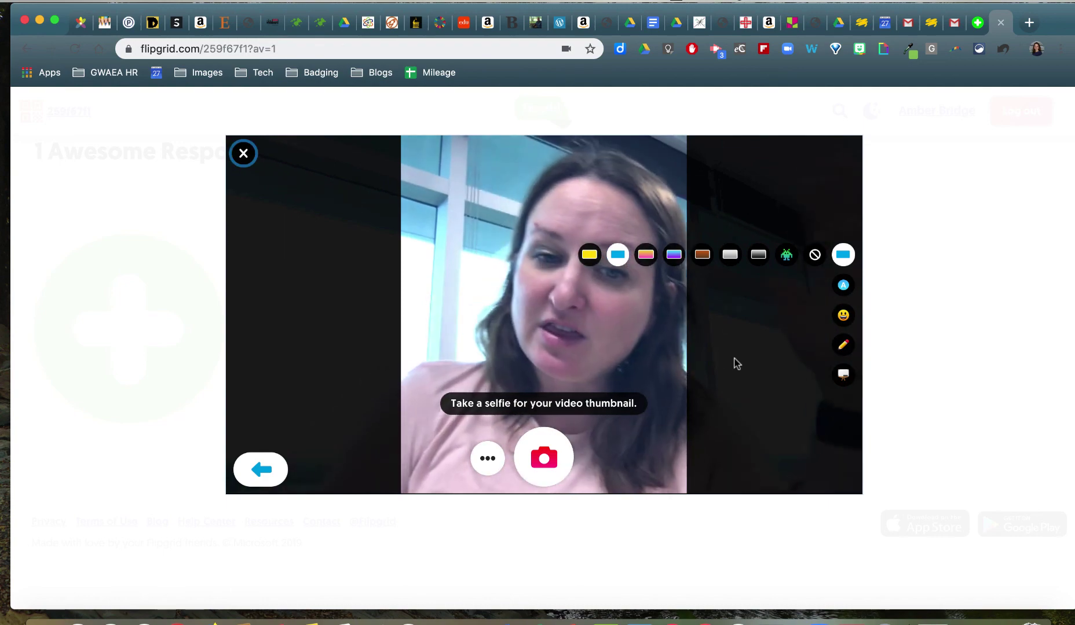
{"action": "left_click", "coordinate": [844, 257]}
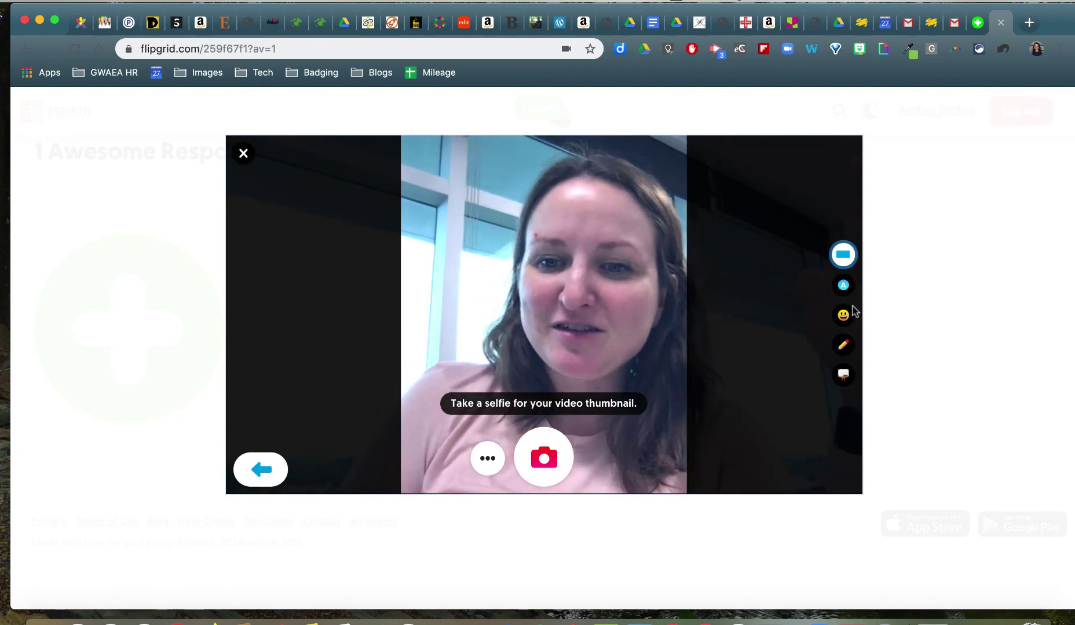
Add the winking face emoji and enlarge and position it to cover the face in the selfie view
{"action": "left_click", "coordinate": [844, 316]}
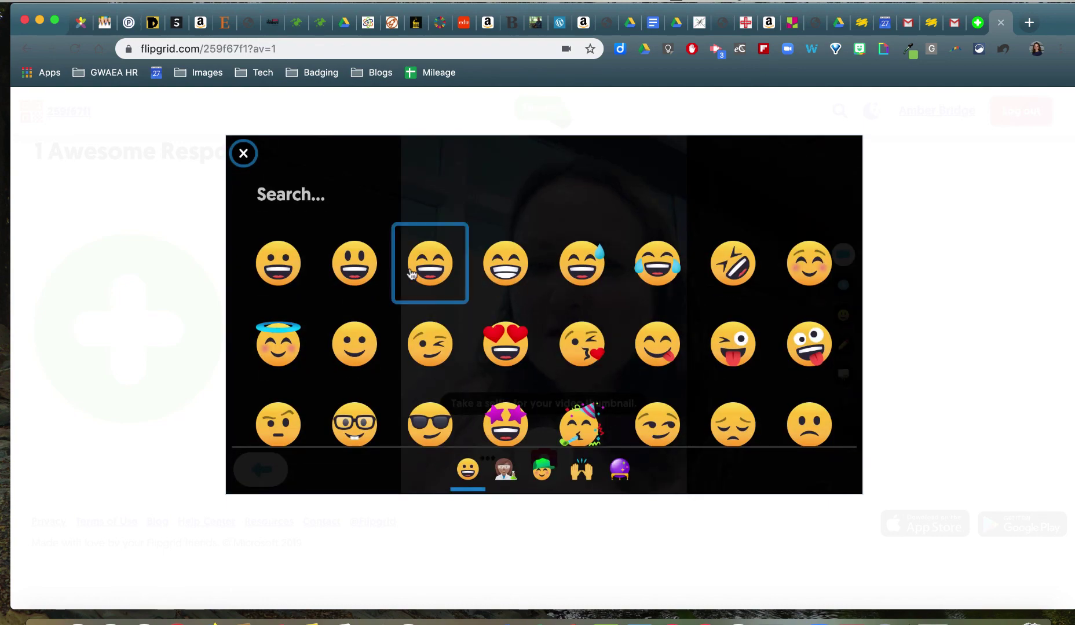
{"action": "left_click", "coordinate": [442, 339]}
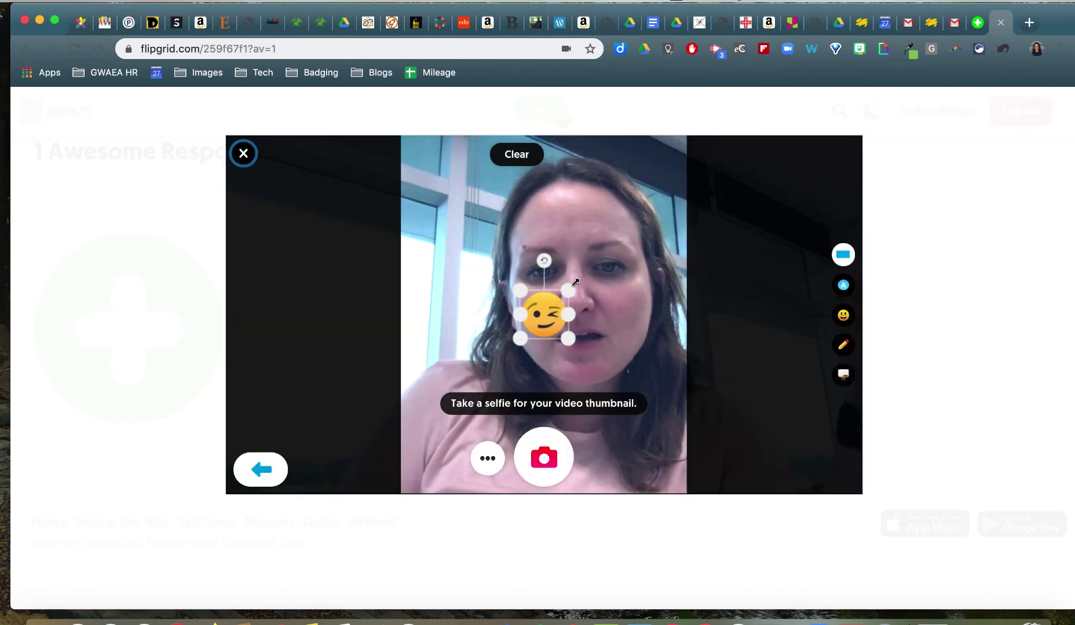
{"action": "left_click_drag", "start_coordinate": [568, 290], "coordinate": [672, 188]}
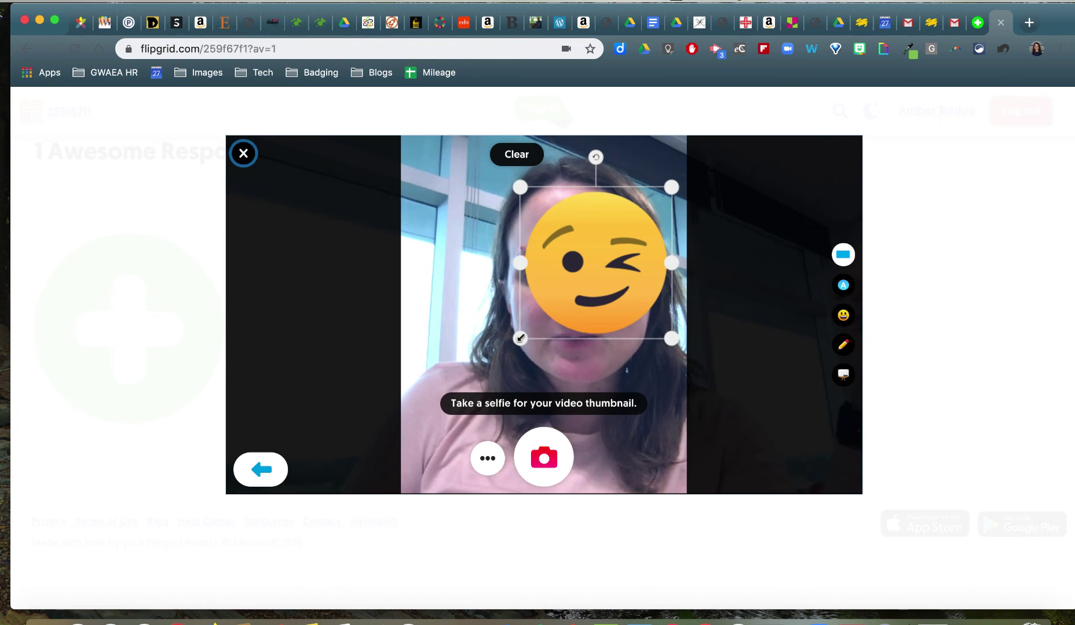
{"action": "left_click_drag", "start_coordinate": [520, 339], "coordinate": [501, 323]}
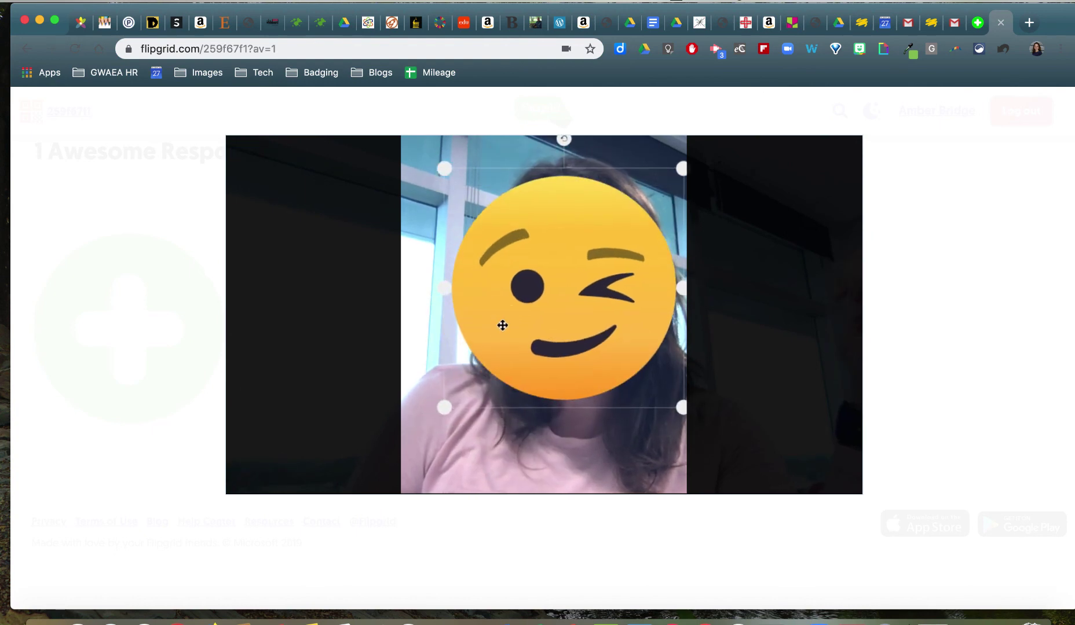
Take the selfie thumbnail and submit the video response for upload
{"action": "left_click", "coordinate": [544, 447]}
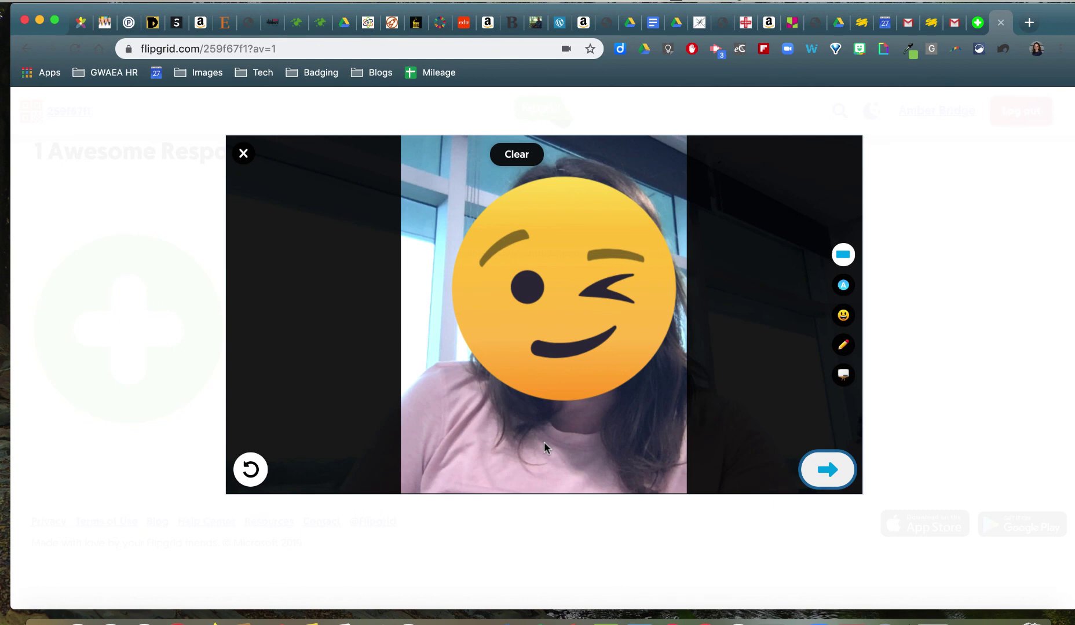
{"action": "left_click", "coordinate": [831, 478]}
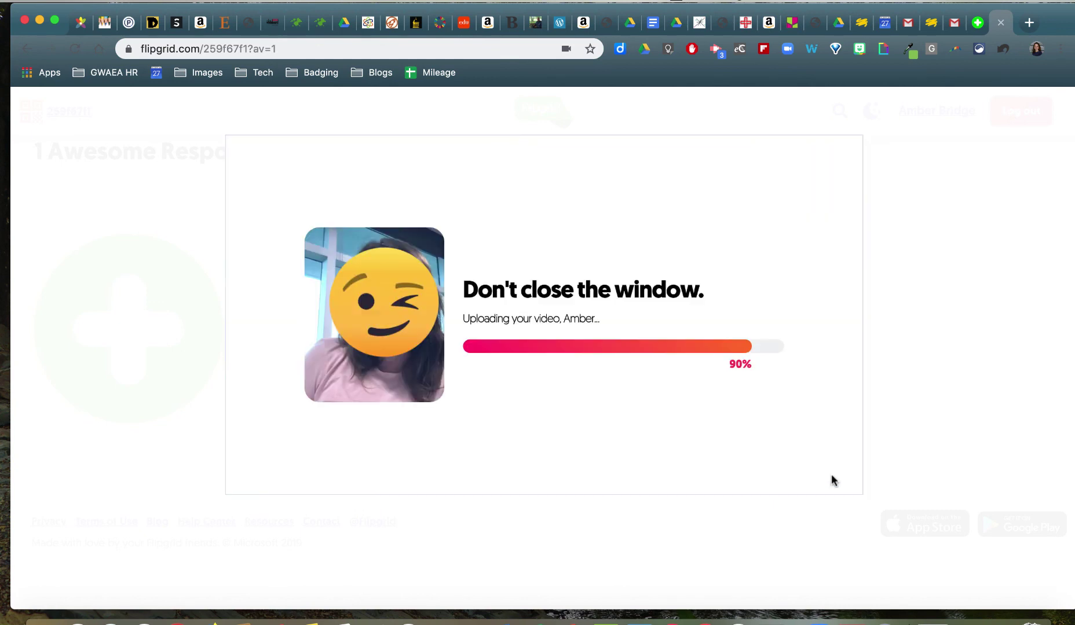